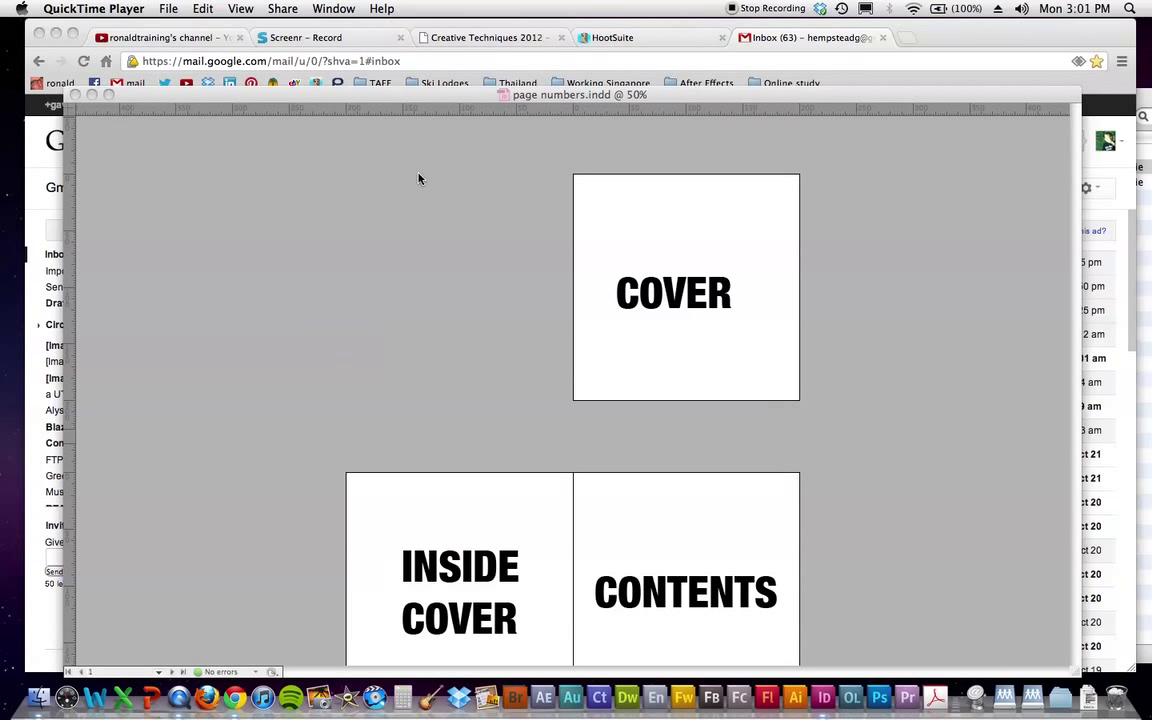
- Bring the page numbers.indd window to the front and nudge it slightly left
{"action": "left_click", "coordinate": [447, 141]}
{"action": "left_click_drag", "start_coordinate": [527, 95], "coordinate": [492, 100]}
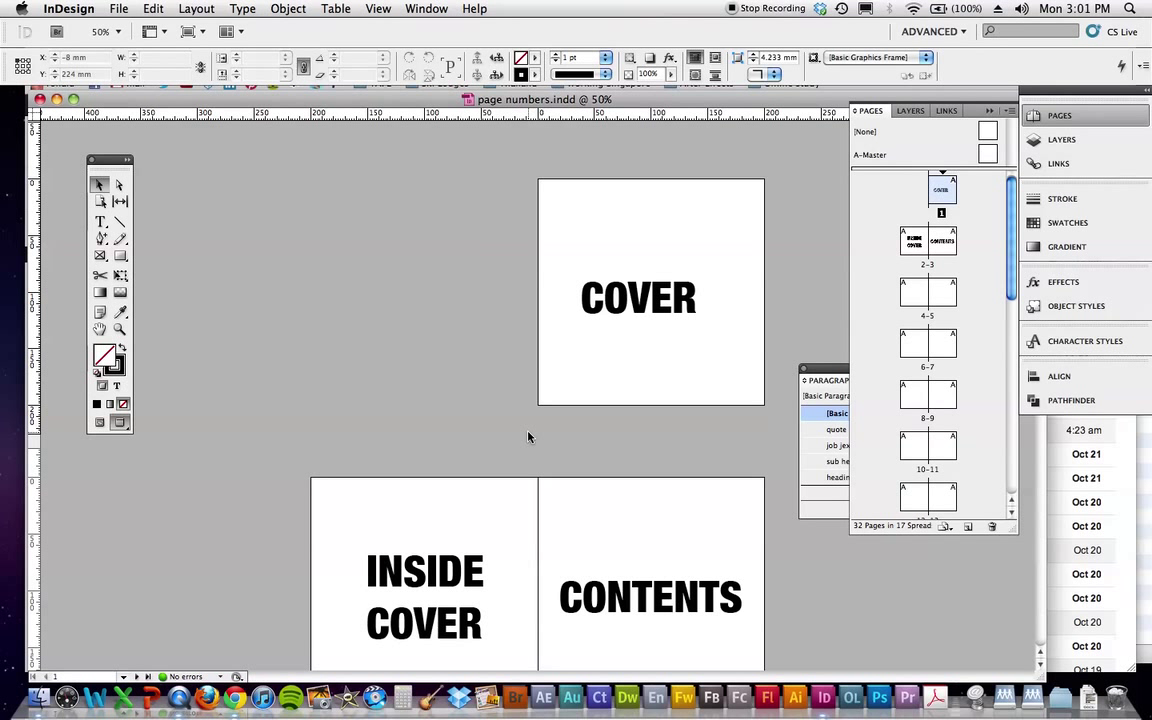
{"action": "left_click", "coordinate": [118, 9]}
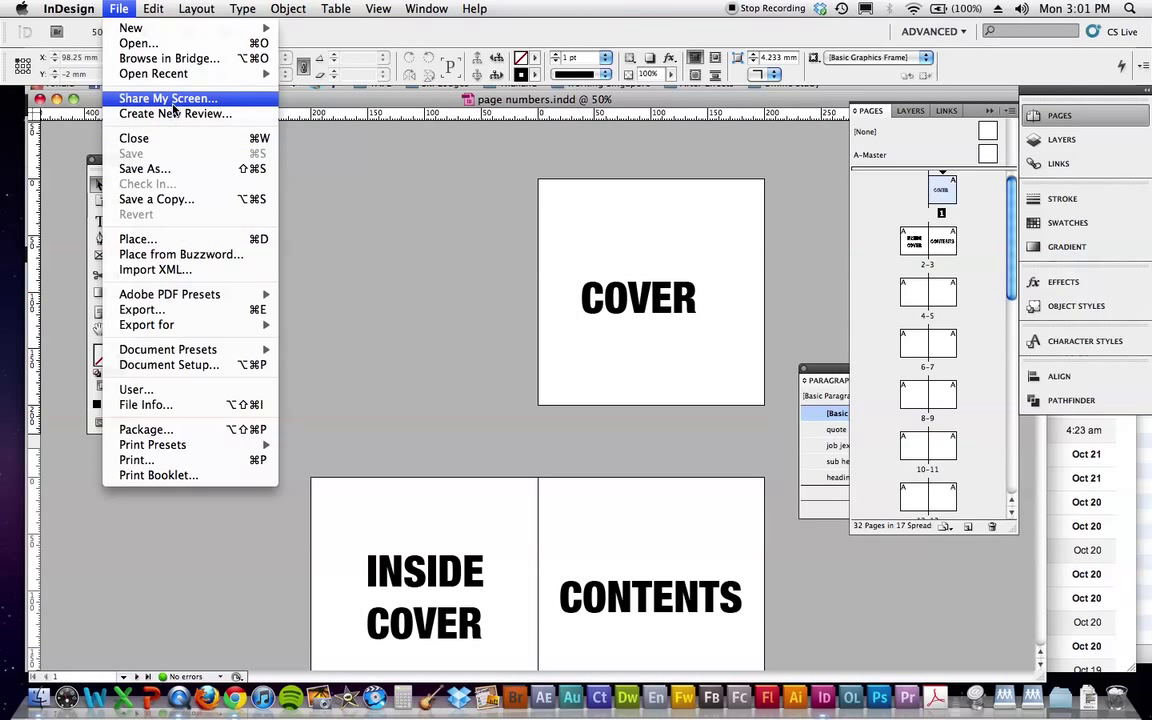
{"action": "left_click", "coordinate": [168, 365]}
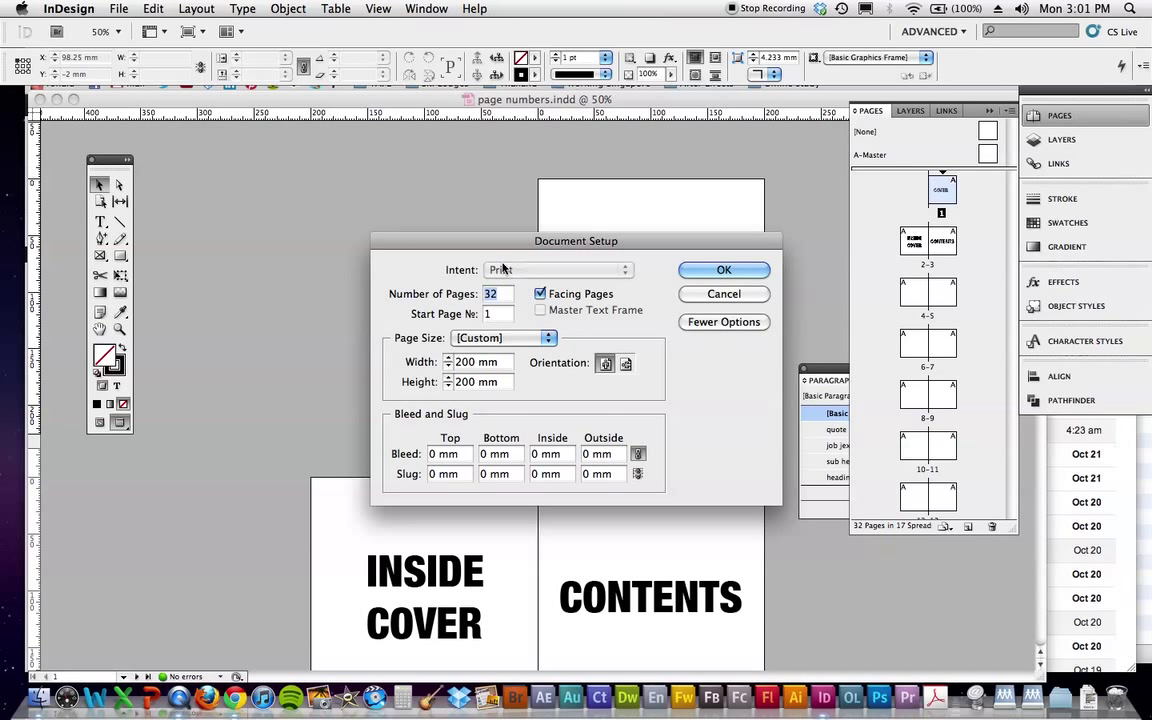
{"action": "left_click", "coordinate": [700, 321]}
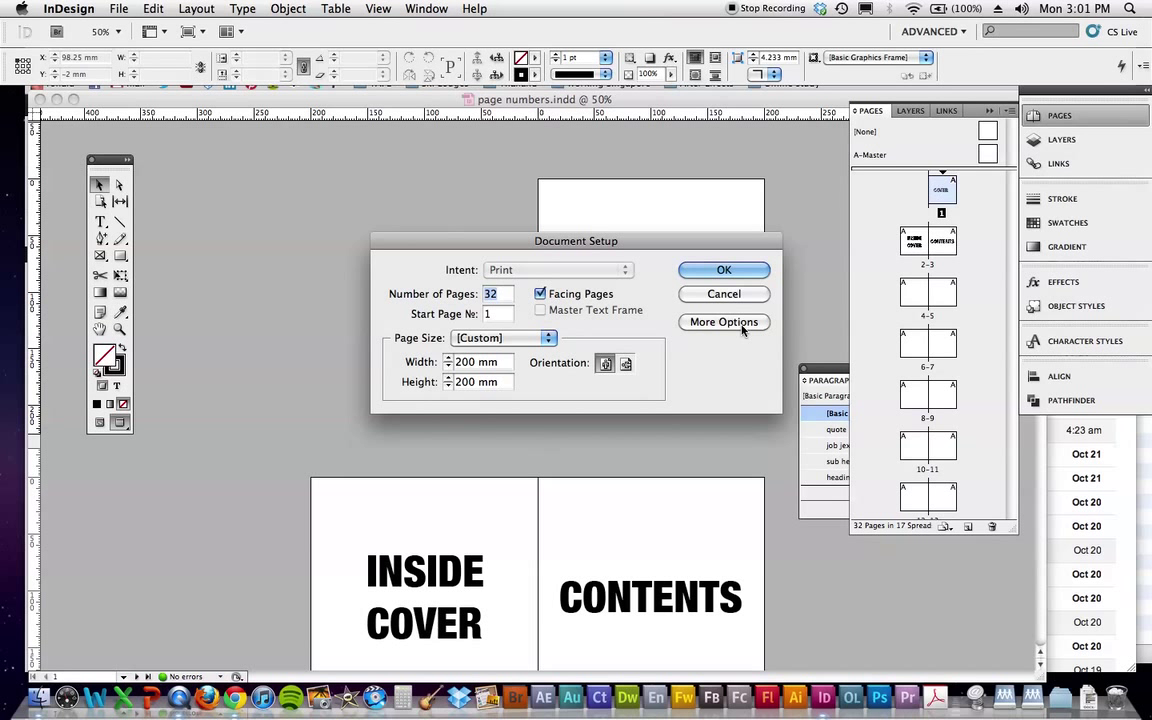
{"action": "left_click", "coordinate": [690, 322]}
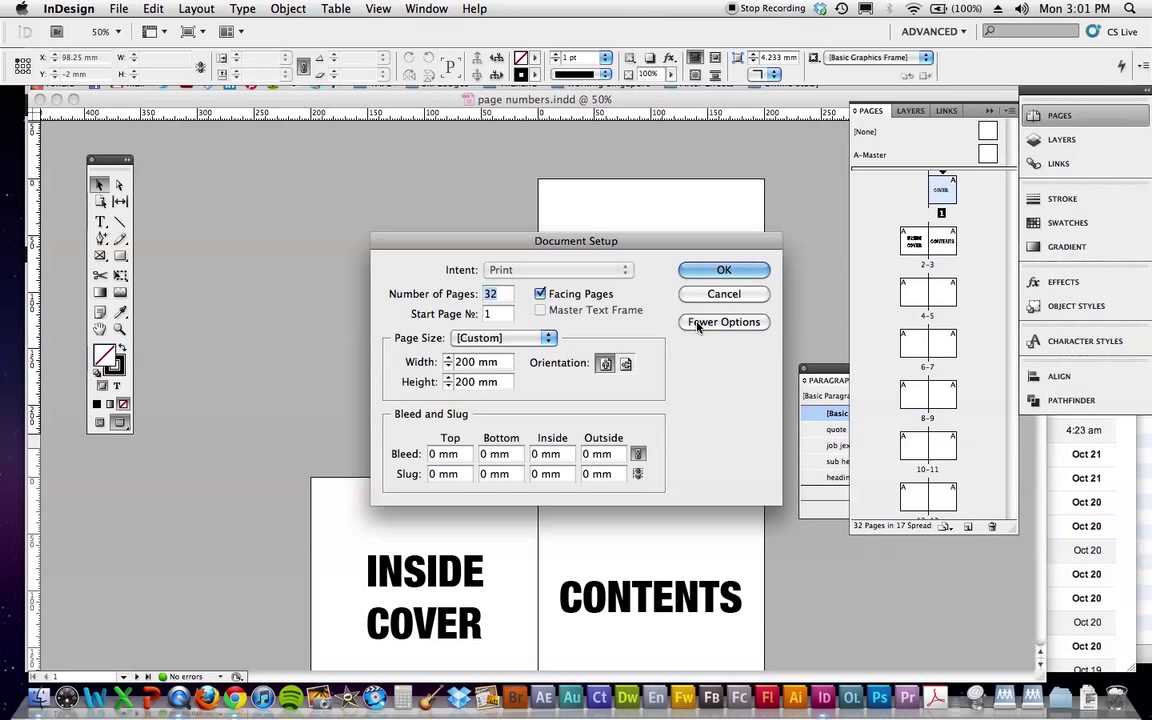
{"action": "left_click", "coordinate": [730, 273]}
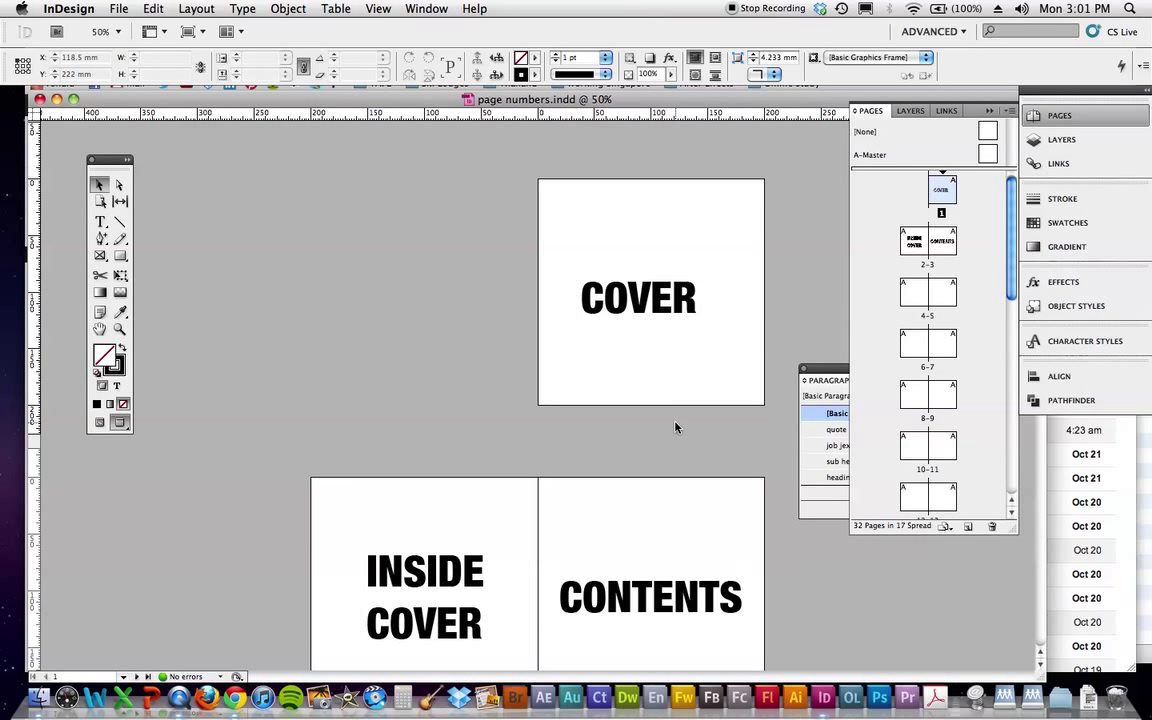
{"action": "scroll", "coordinate": [681, 417], "scroll_direction": "down", "scroll_amount": 5}
{"action": "scroll", "coordinate": [645, 301], "scroll_direction": "up", "scroll_amount": 2}
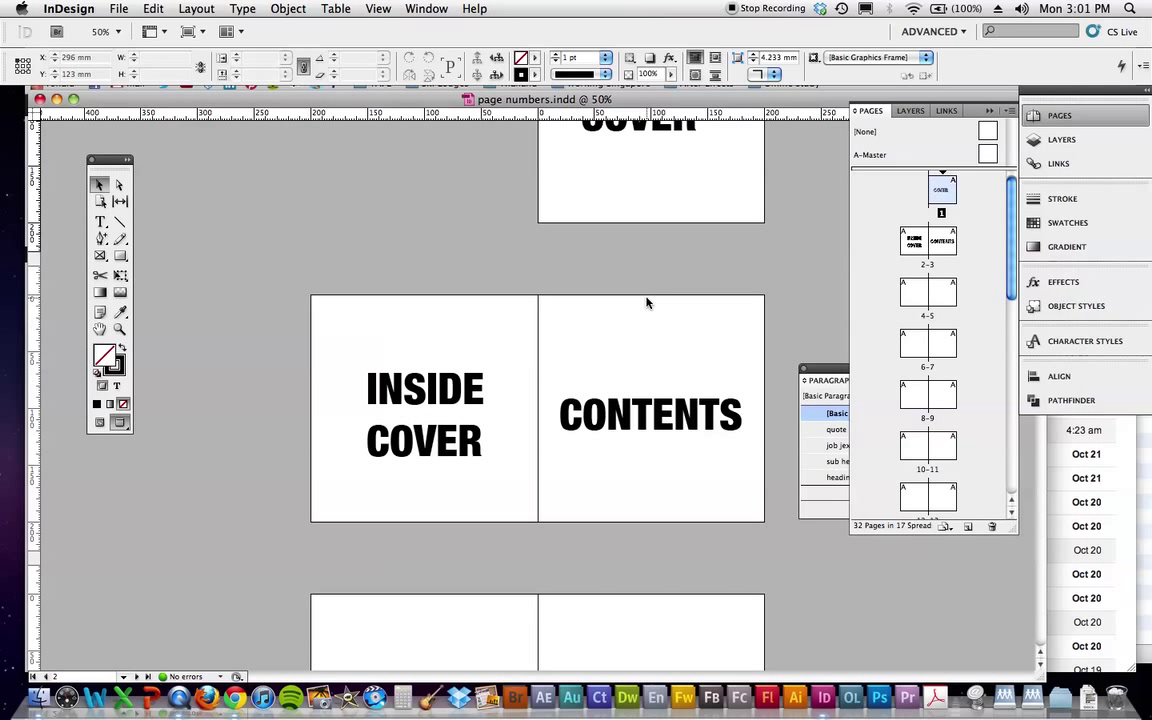
{"action": "scroll", "coordinate": [600, 362], "scroll_direction": "up", "scroll_amount": 2}
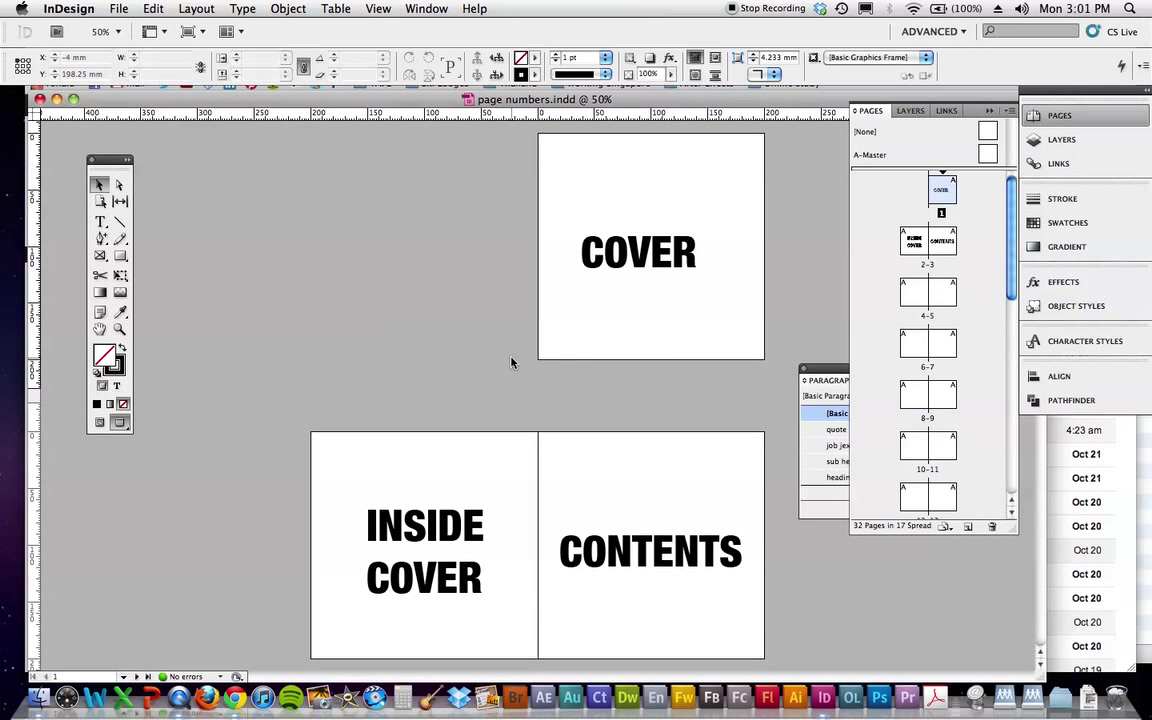
- Open A-Master, apply it to spread 6–7, and paste a text frame reading PAGE
{"action": "double_click", "coordinate": [988, 155]}
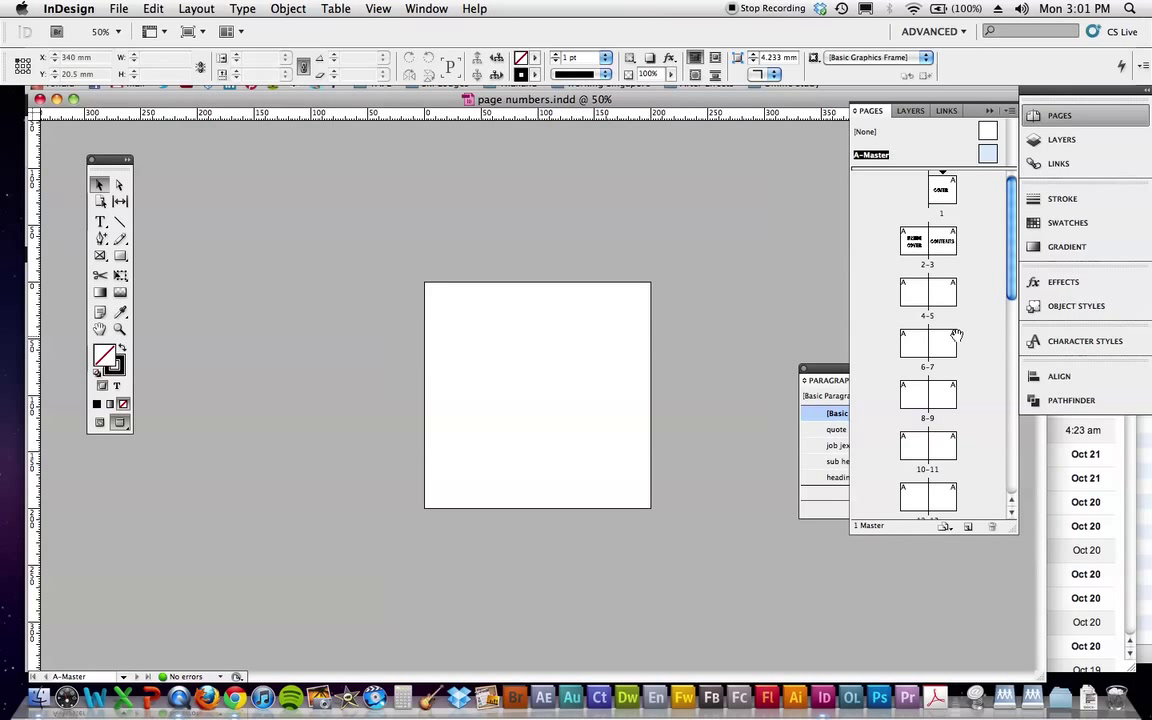
{"action": "left_click_drag", "start_coordinate": [957, 335], "coordinate": [949, 333]}
{"action": "key", "text": "ctrl+v"}
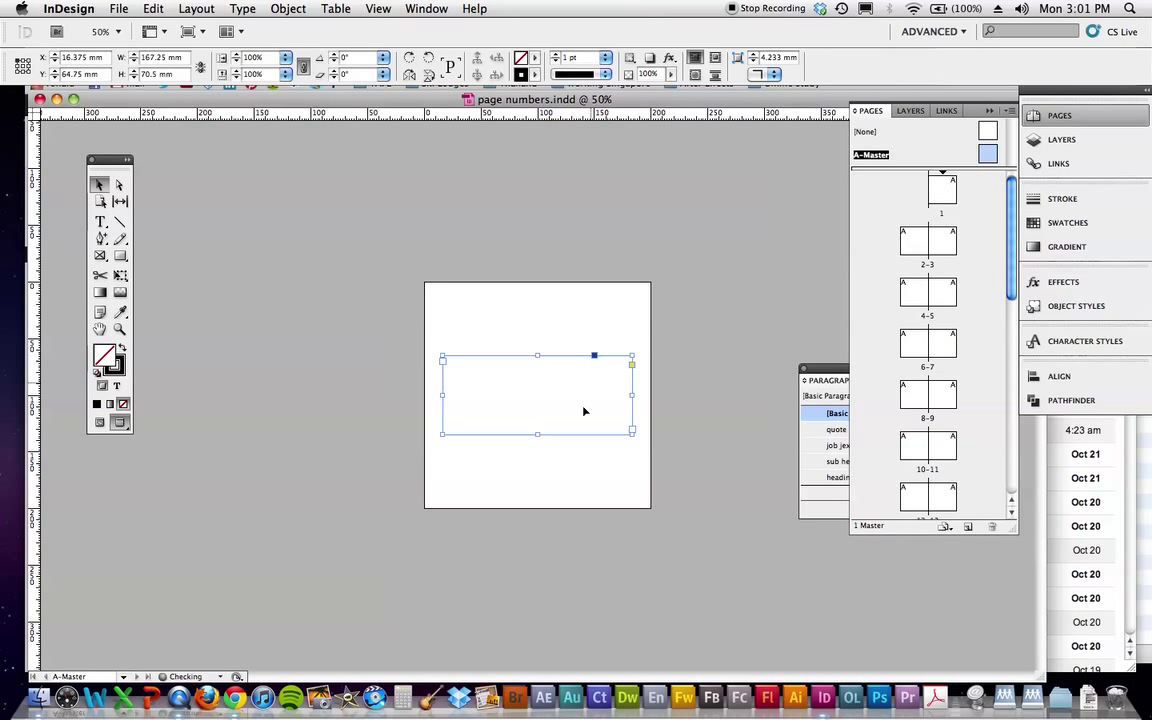
{"action": "double_click", "coordinate": [530, 390]}
{"action": "type", "text": "PA"}
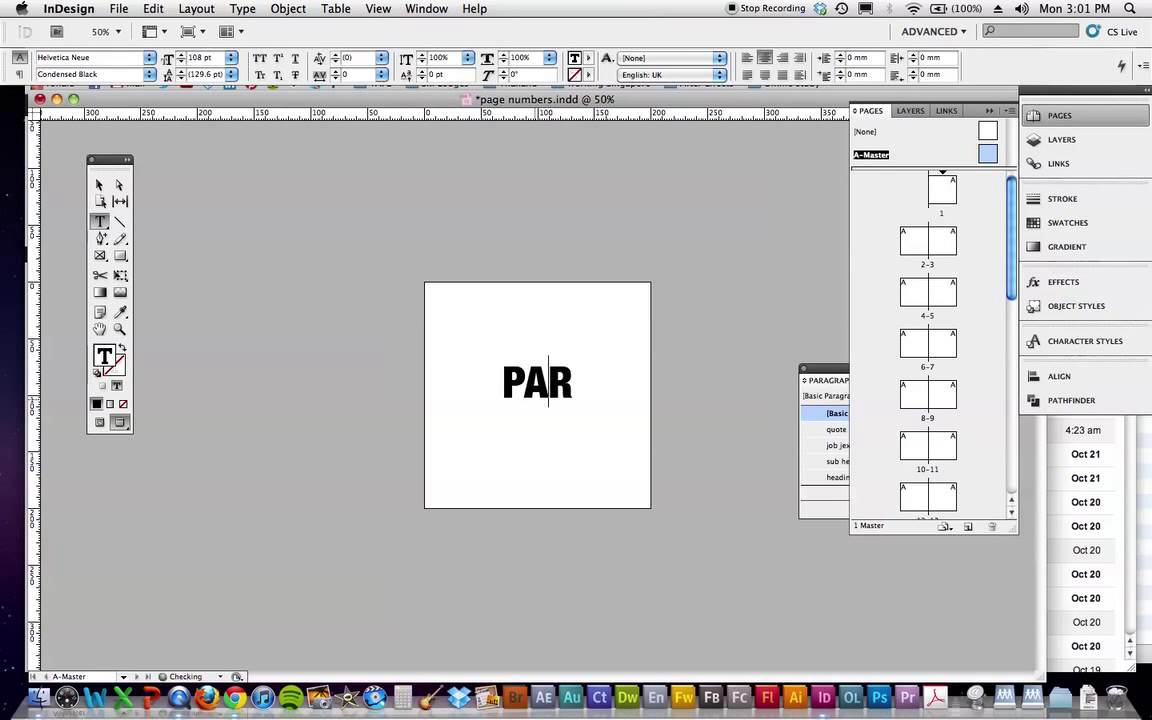
{"action": "type", "text": "GE"}
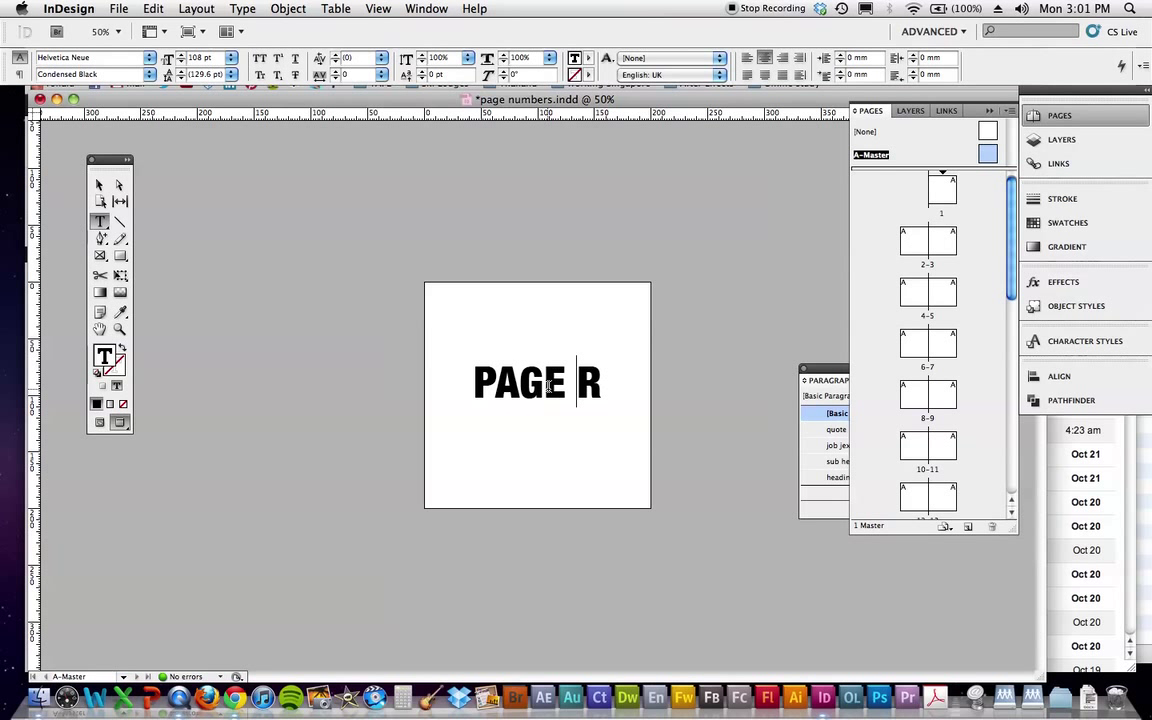
- Colour the PAGE text red, move its frame to the page bottom, and add 1
{"action": "left_click_drag", "start_coordinate": [613, 387], "coordinate": [395, 346]}
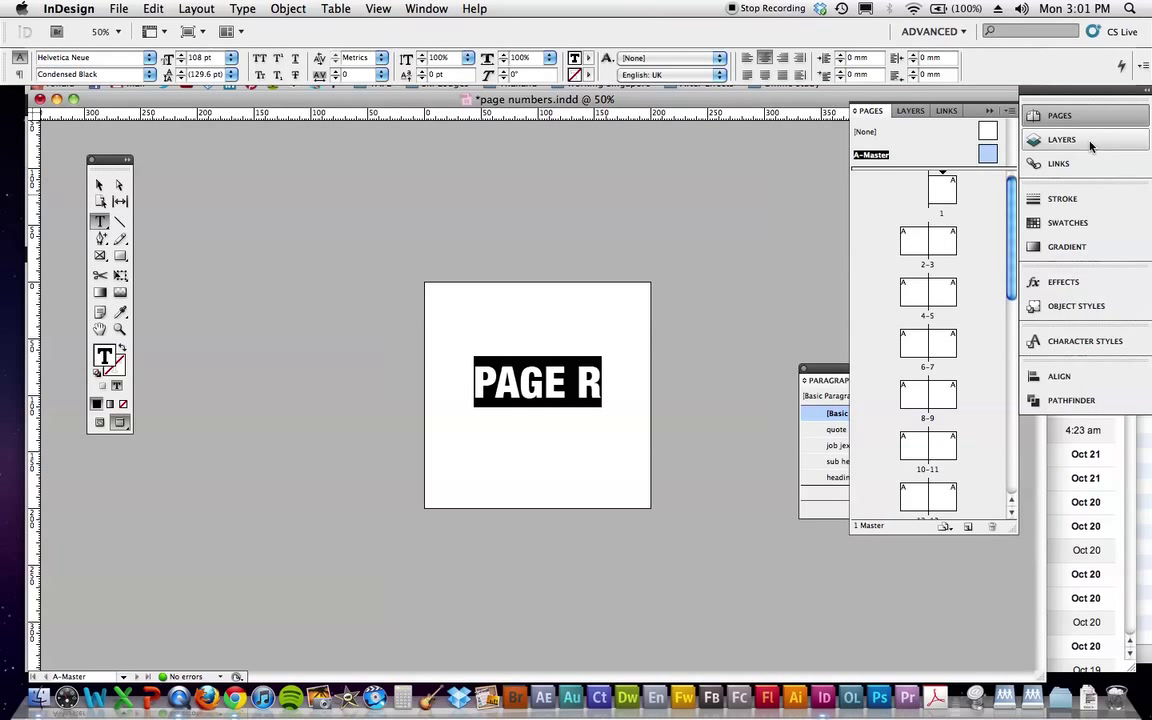
{"action": "left_click", "coordinate": [1066, 222]}
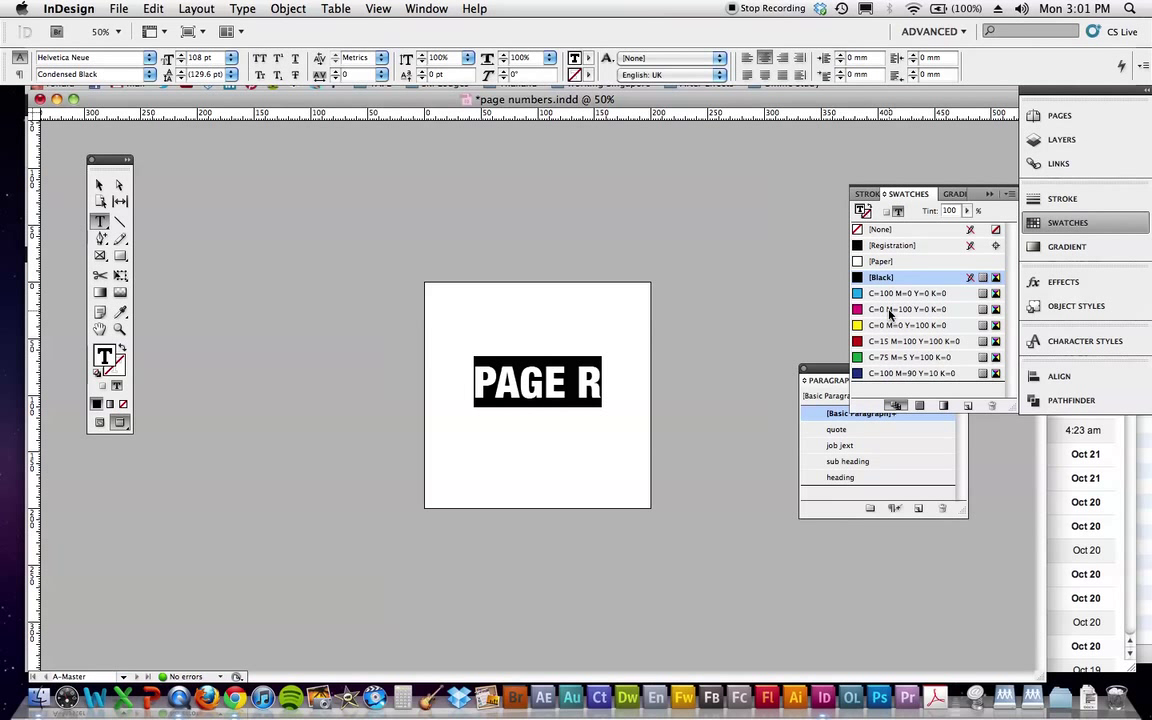
{"action": "left_click", "coordinate": [887, 342]}
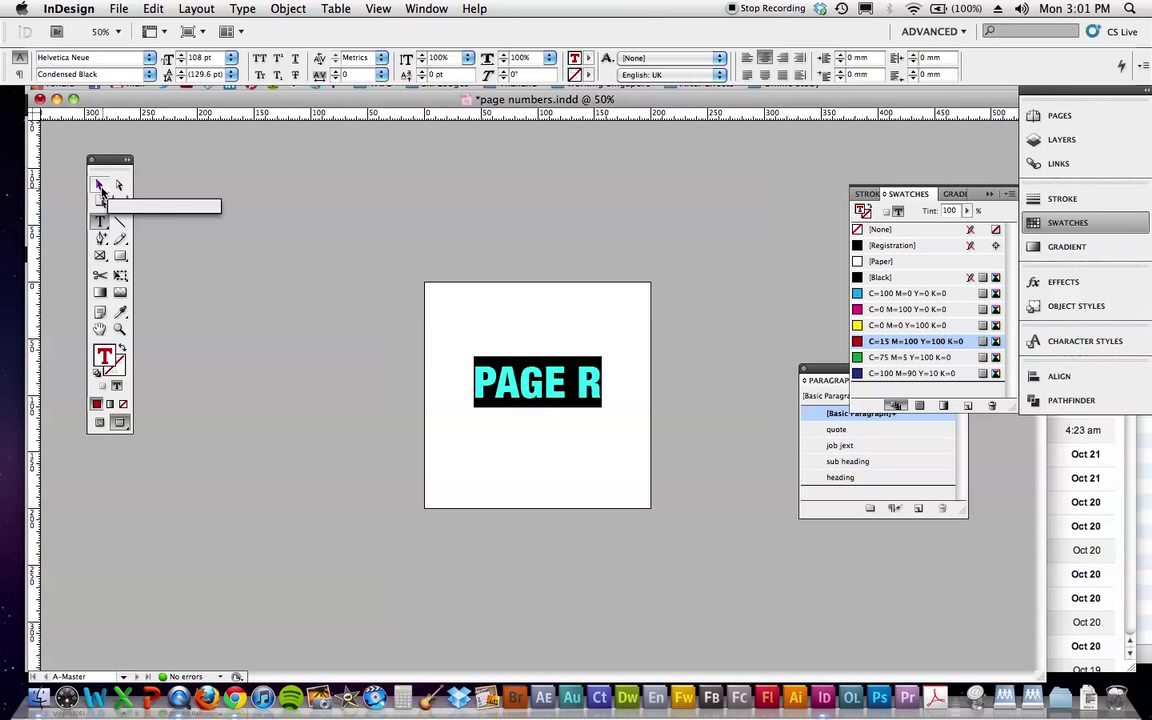
{"action": "left_click", "coordinate": [99, 184]}
{"action": "left_click_drag", "start_coordinate": [588, 387], "coordinate": [596, 483]}
{"action": "double_click", "coordinate": [565, 485]}
{"action": "type", "text": "1"}
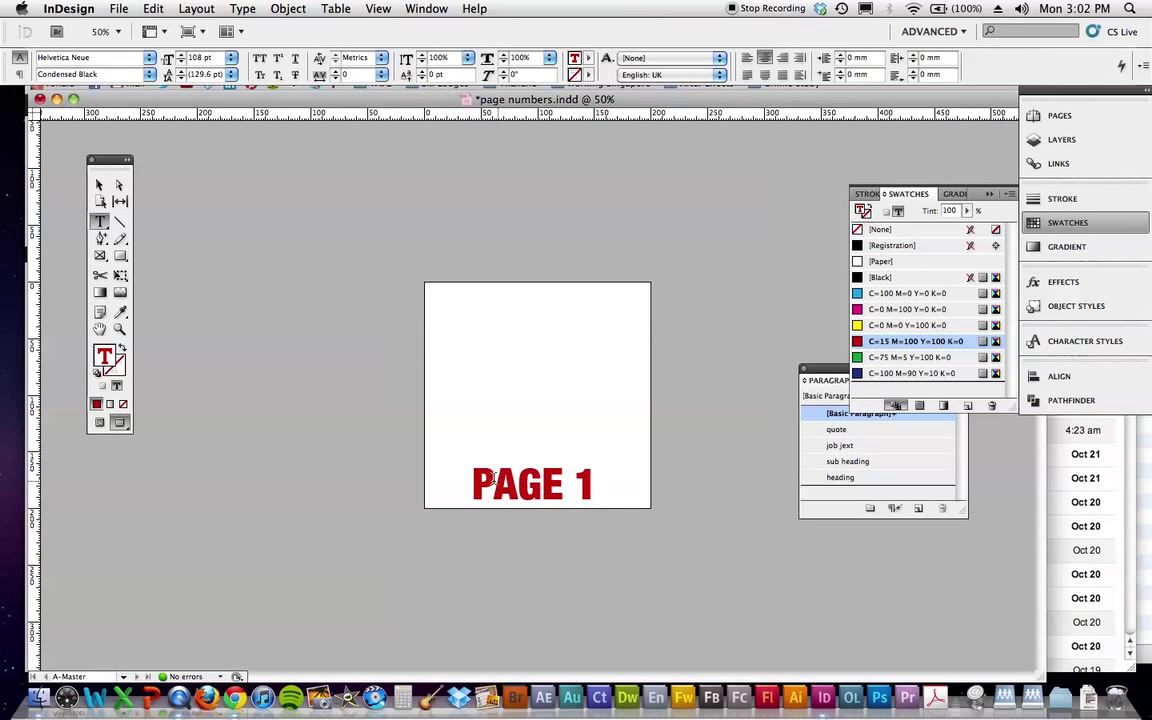
- Replace the typed 1 with an Insert Special Character > Markers > Current Page Number marker
{"action": "left_click", "coordinate": [586, 485]}
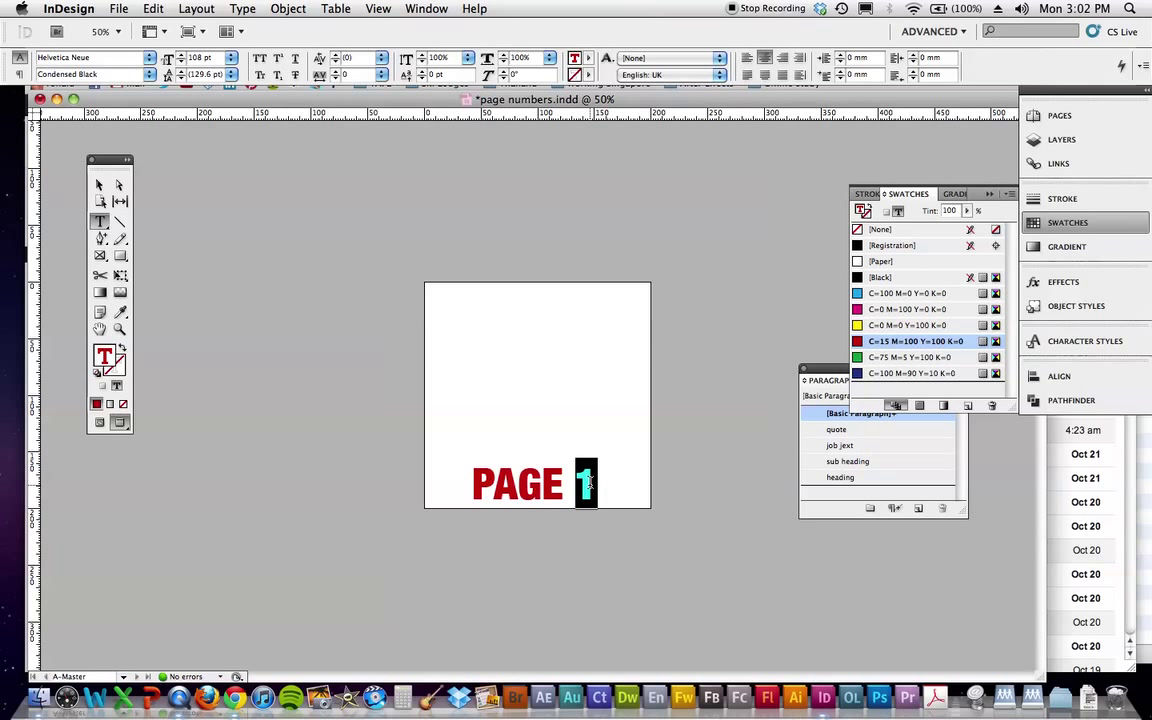
{"action": "right_click", "coordinate": [587, 484]}
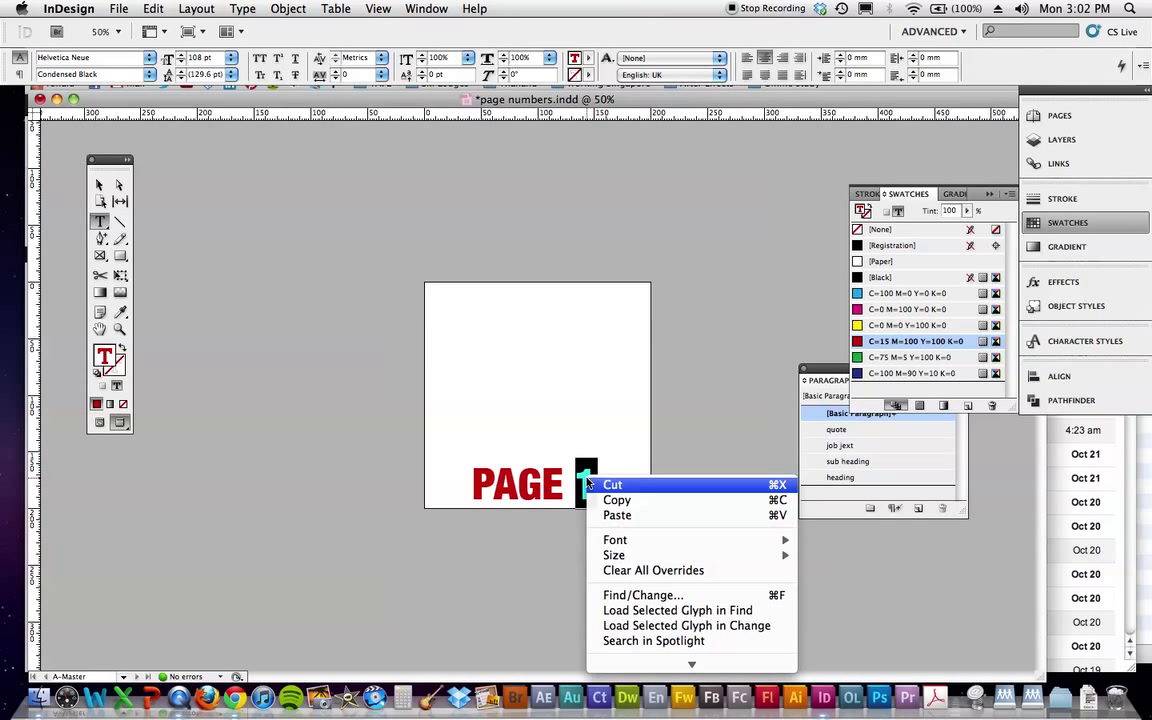
{"action": "scroll", "coordinate": [650, 580], "scroll_direction": "down", "scroll_amount": 10}
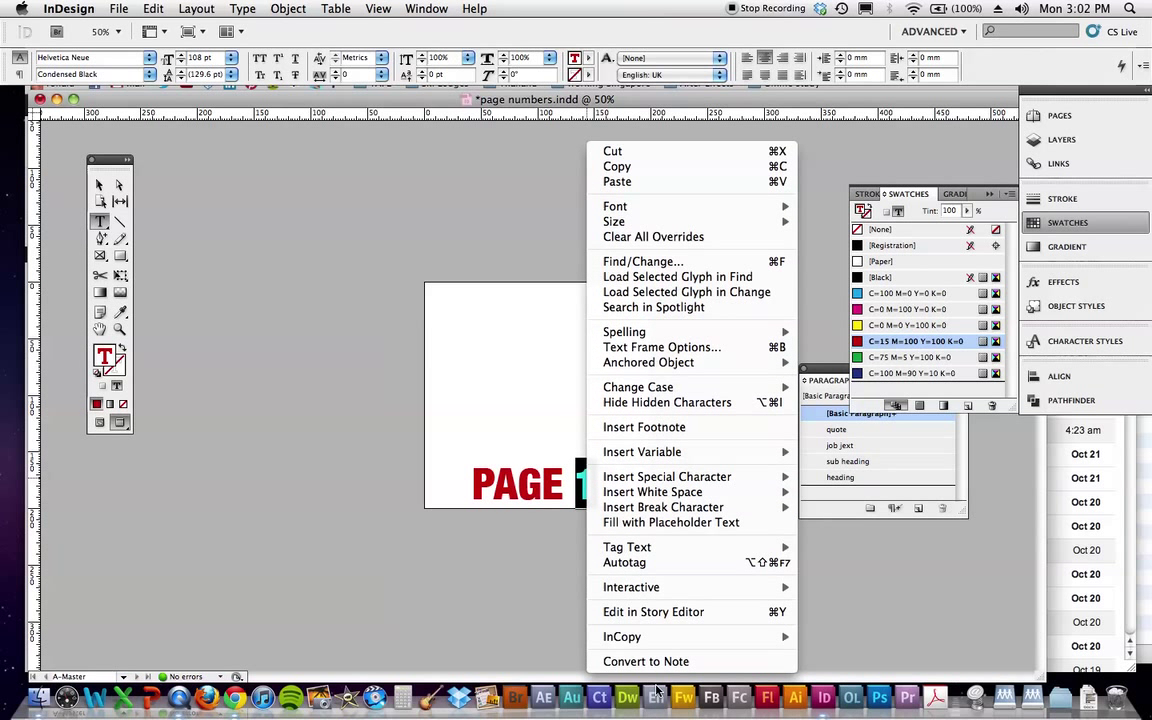
{"action": "mouse_move", "coordinate": [655, 485]}
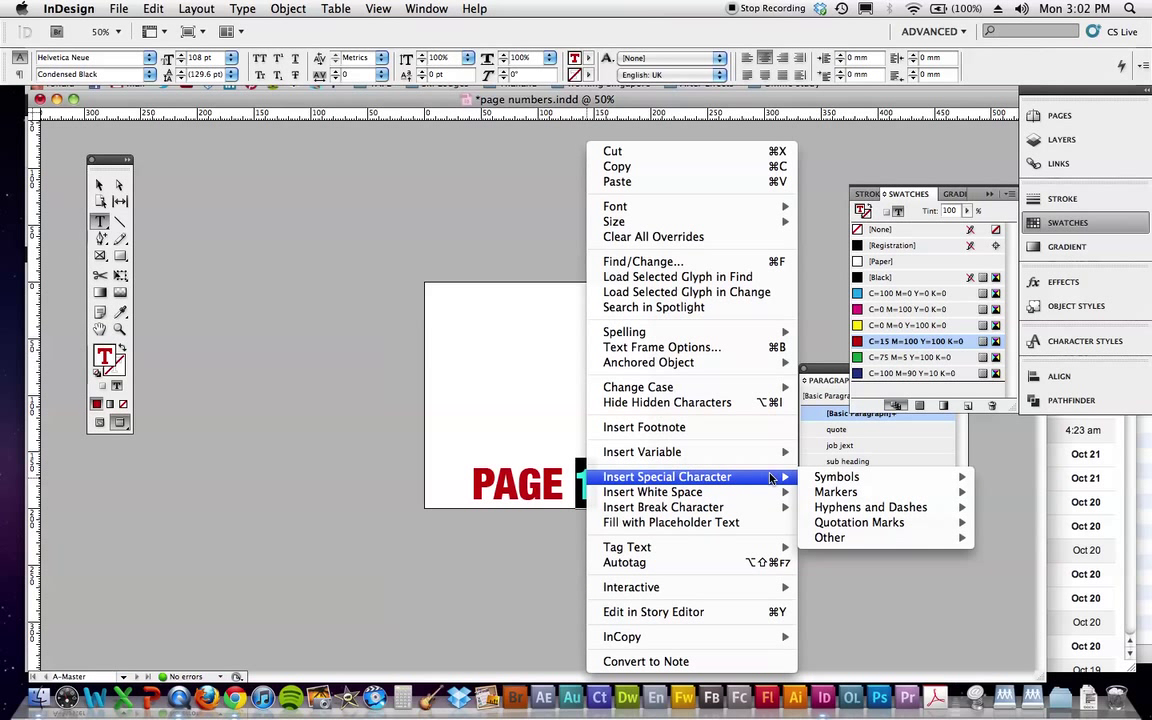
{"action": "mouse_move", "coordinate": [855, 494]}
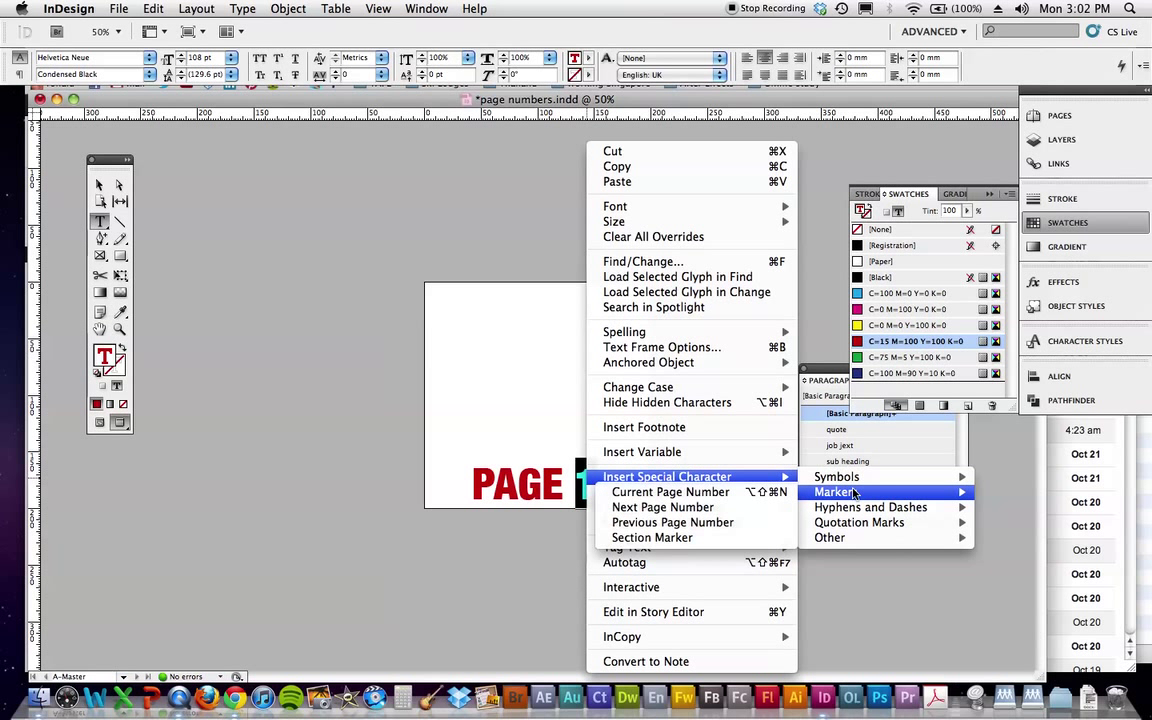
{"action": "left_click", "coordinate": [690, 494]}
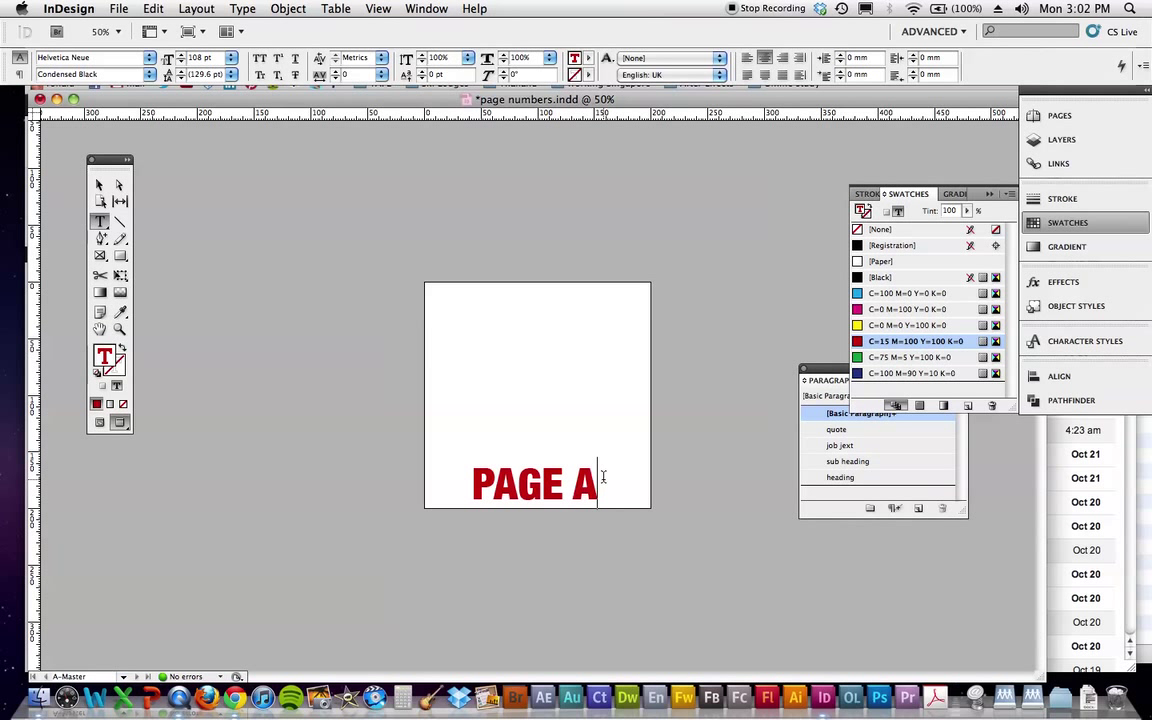
- Apply A-Master to page 1 and review the numbering through the pages to spread 10–11
{"action": "left_click", "coordinate": [1030, 118]}
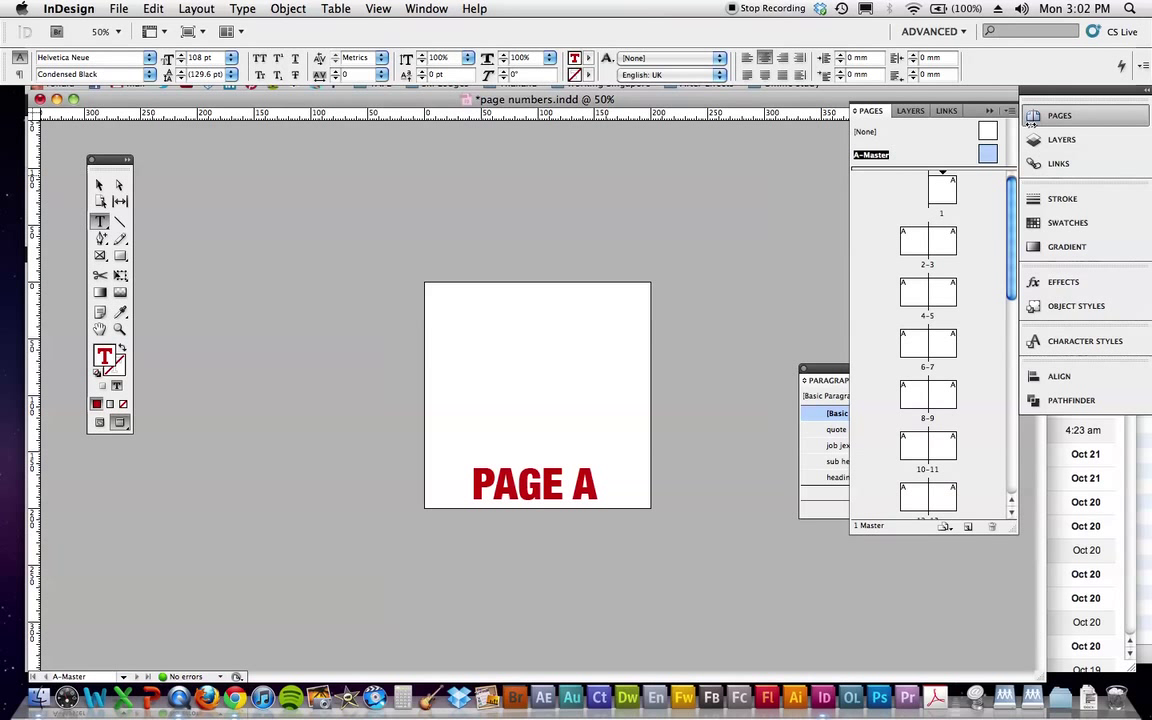
{"action": "left_click_drag", "start_coordinate": [870, 156], "coordinate": [941, 188]}
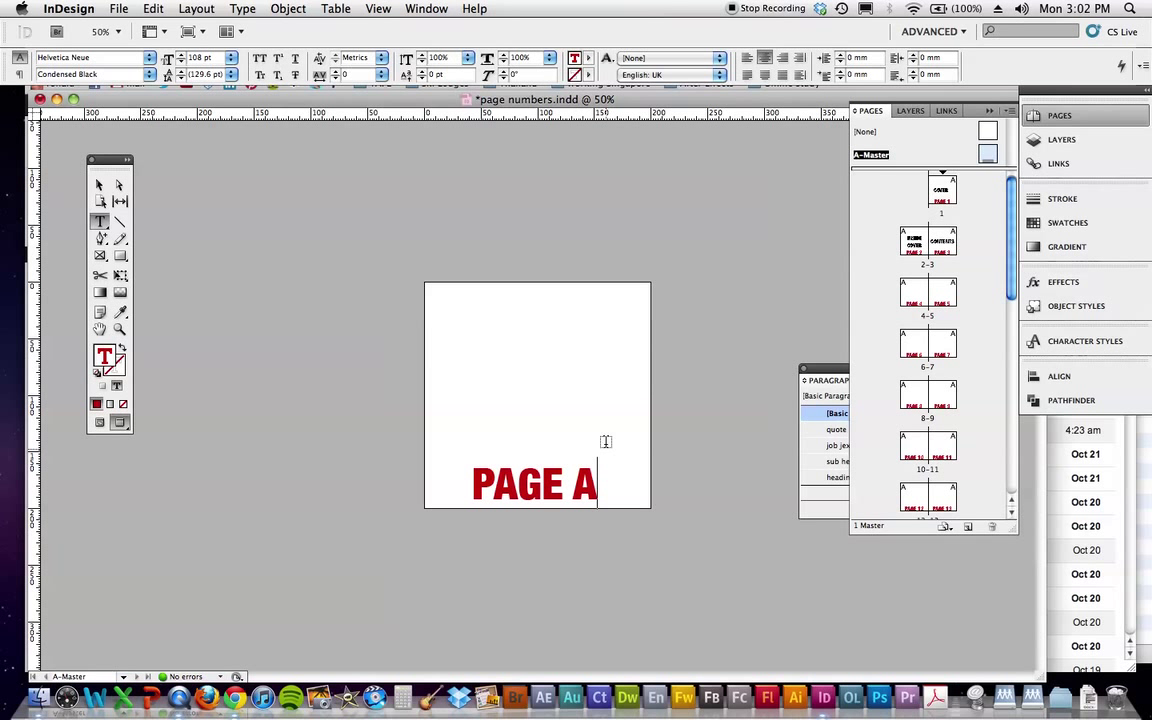
{"action": "double_click", "coordinate": [941, 191]}
{"action": "scroll", "coordinate": [709, 373], "scroll_direction": "down", "scroll_amount": 3}
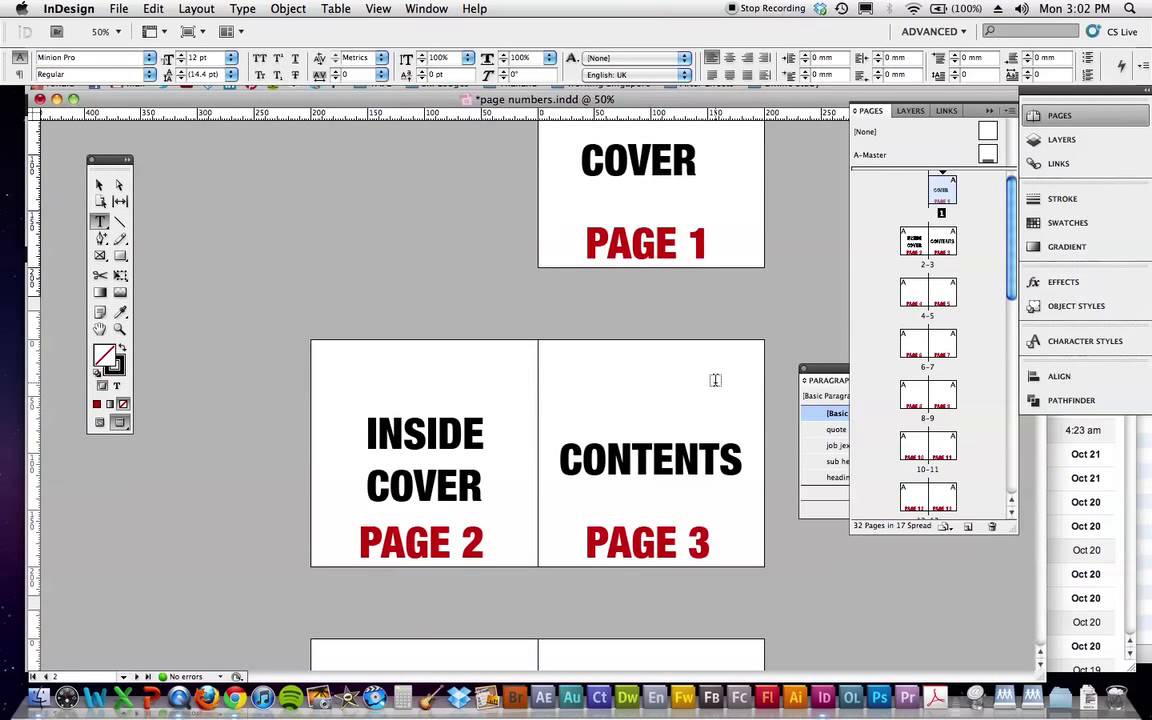
{"action": "scroll", "coordinate": [650, 518], "scroll_direction": "down", "scroll_amount": 20}
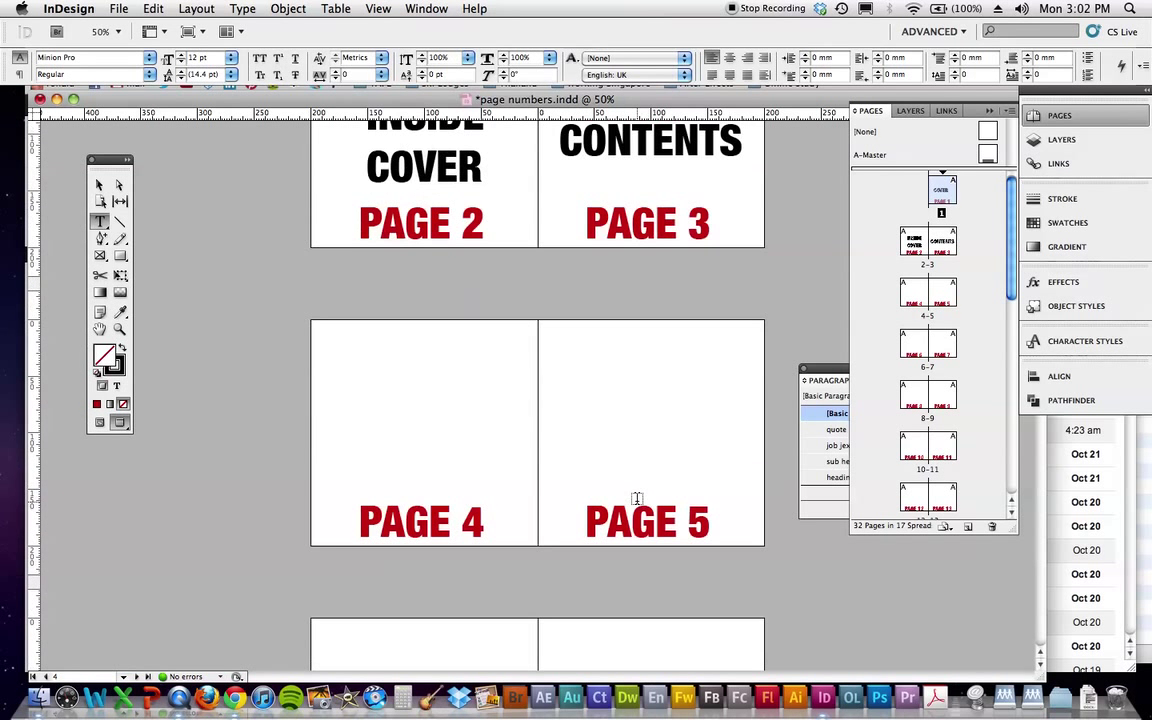
{"action": "scroll", "coordinate": [636, 473], "scroll_direction": "down", "scroll_amount": 20}
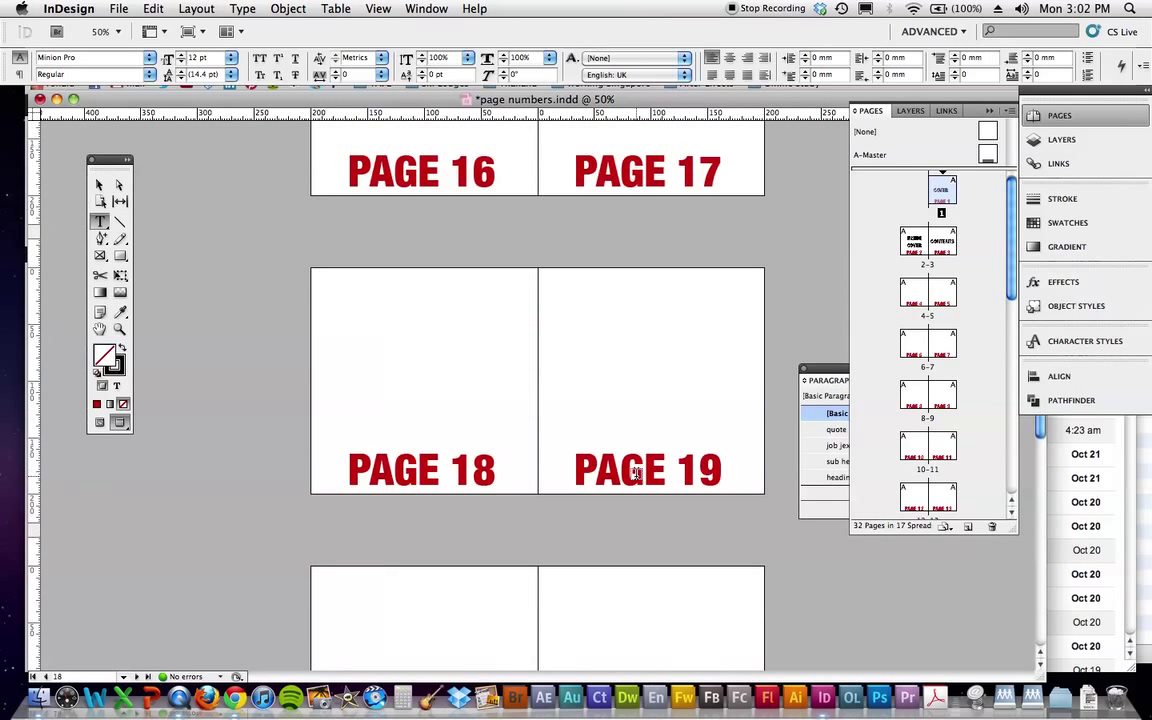
{"action": "scroll", "coordinate": [636, 473], "scroll_direction": "up", "scroll_amount": 20}
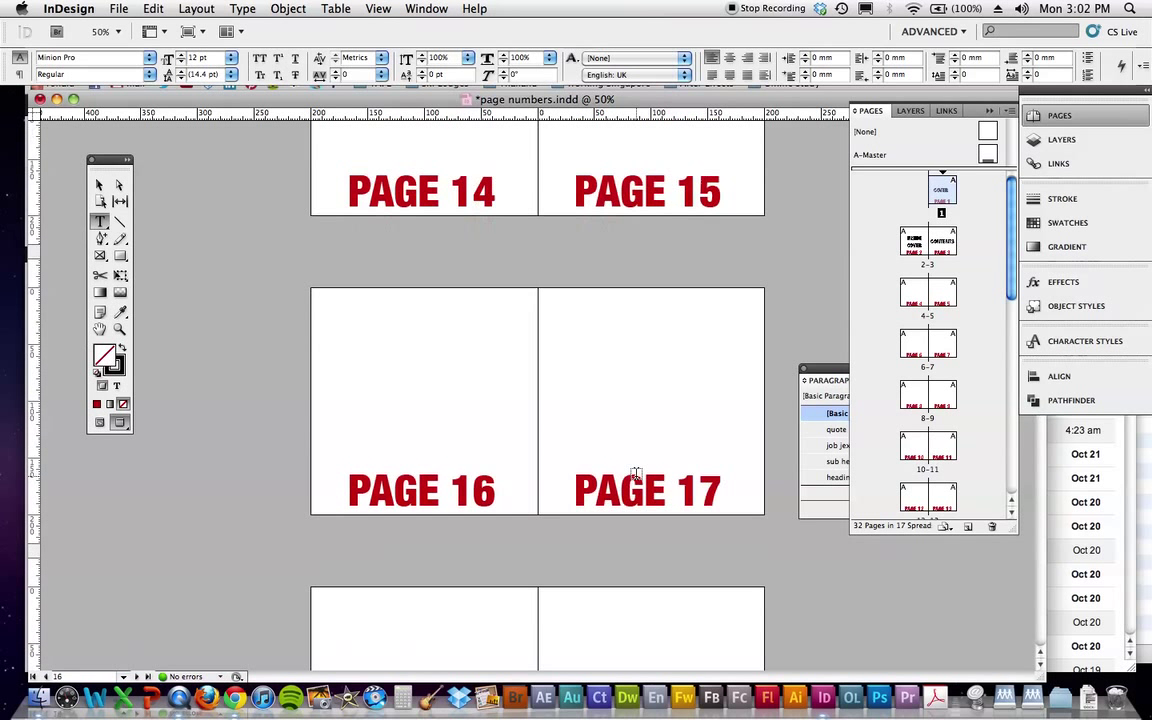
{"action": "double_click", "coordinate": [929, 469]}
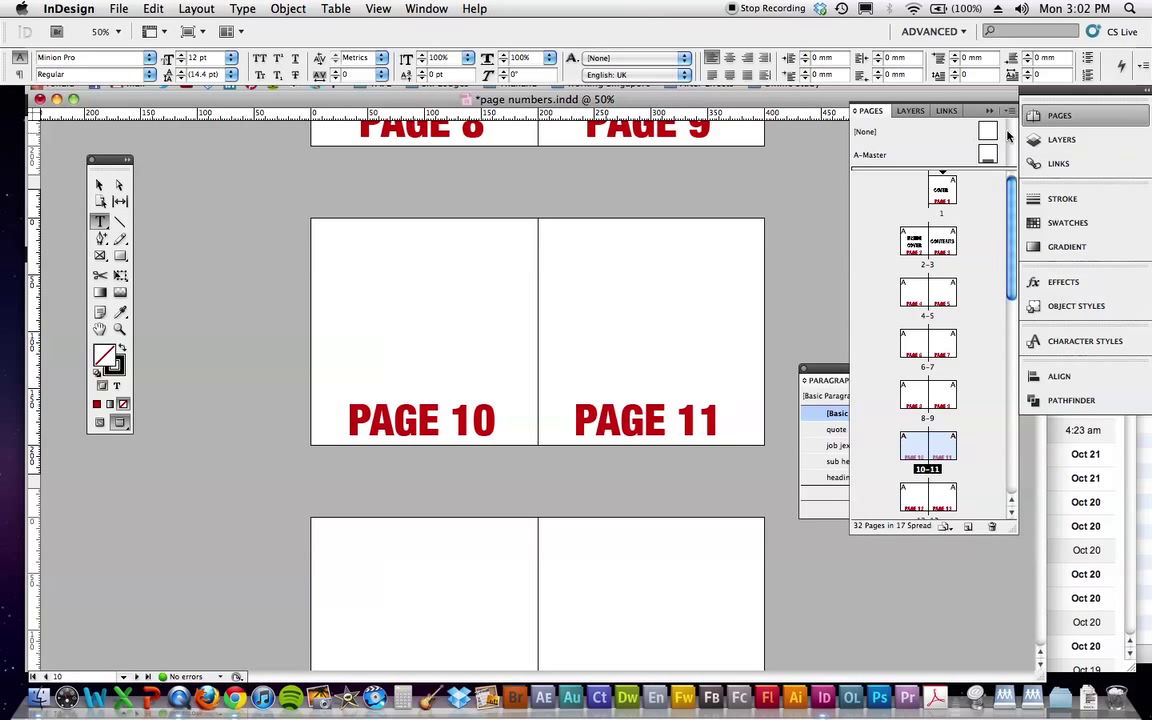
- Apply [None] then A-Master again to pages 10 and 11 so PAGE 10 and PAGE 11 appear
{"action": "left_click_drag", "start_coordinate": [986, 130], "coordinate": [916, 447]}
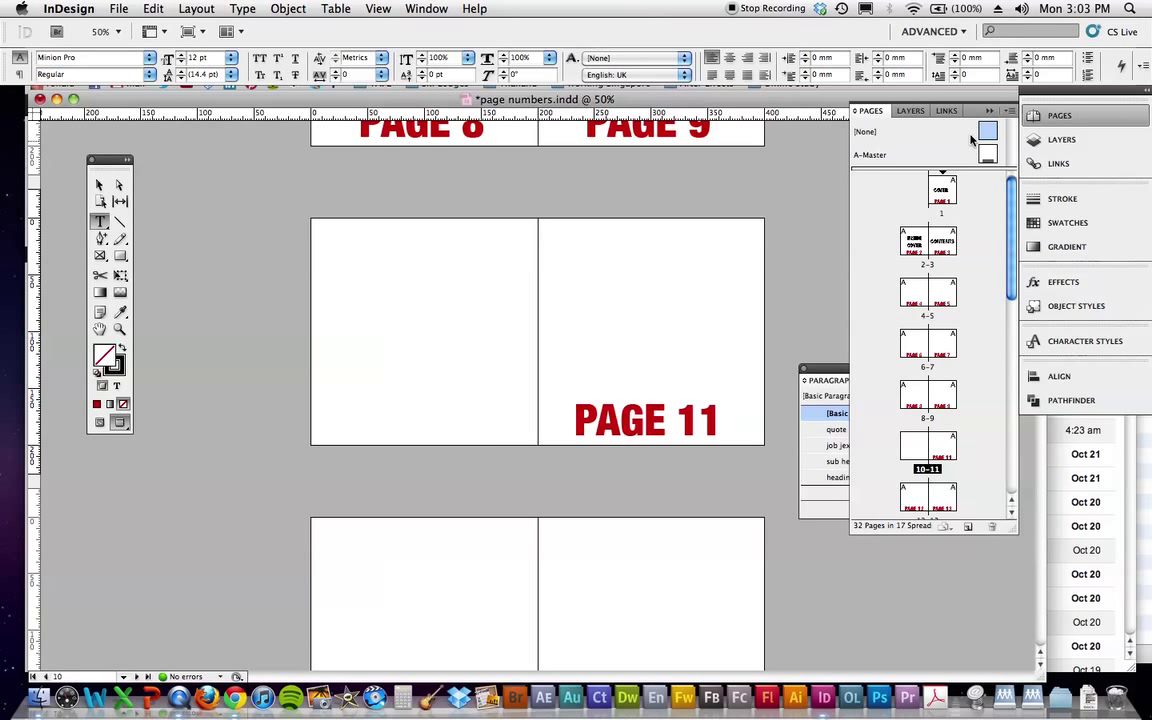
{"action": "left_click_drag", "start_coordinate": [986, 128], "coordinate": [942, 450]}
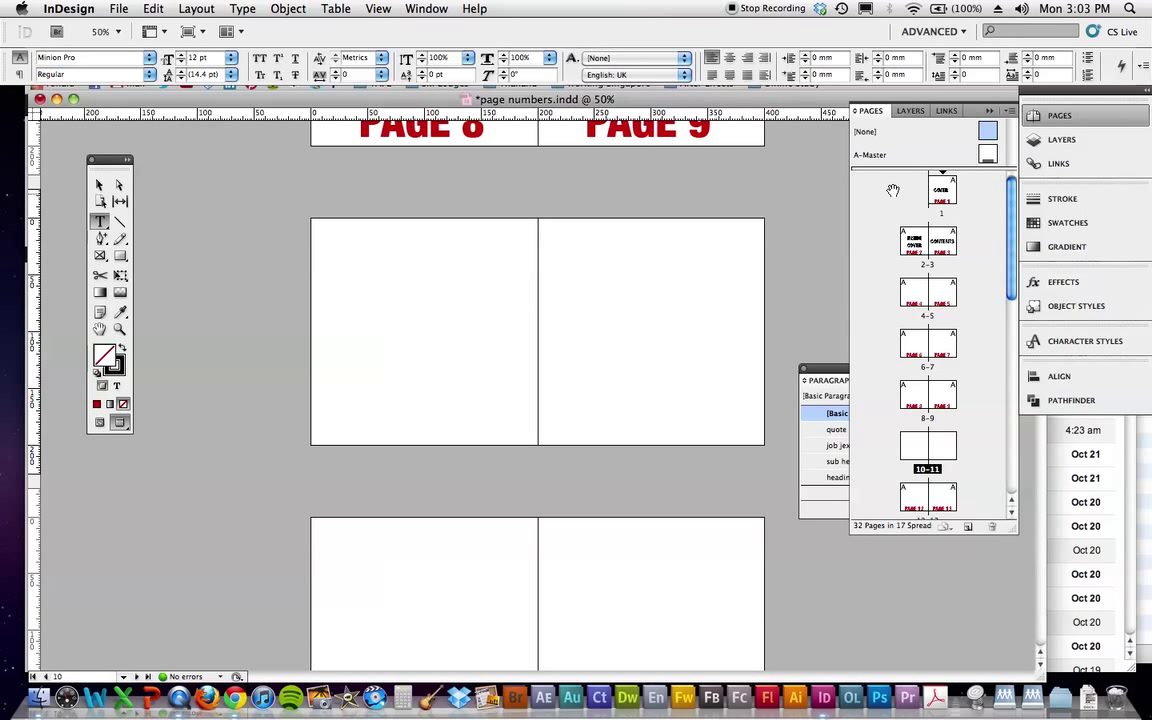
{"action": "left_click_drag", "start_coordinate": [985, 157], "coordinate": [922, 445]}
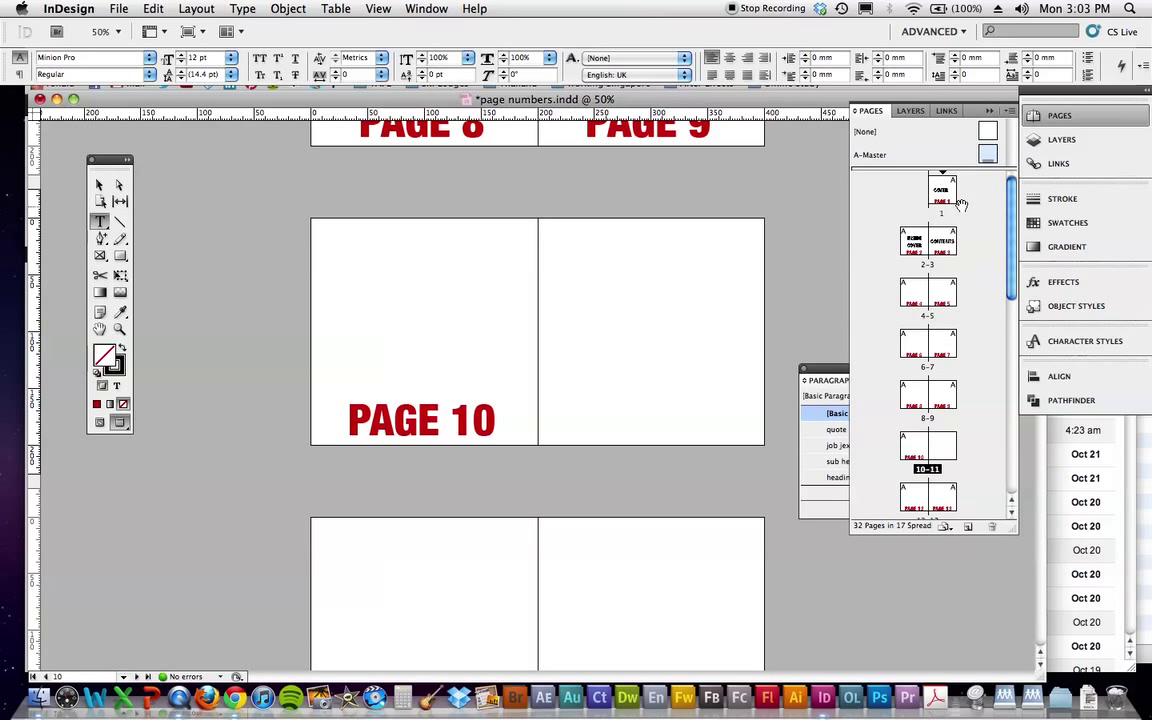
{"action": "left_click_drag", "start_coordinate": [977, 328], "coordinate": [942, 452]}
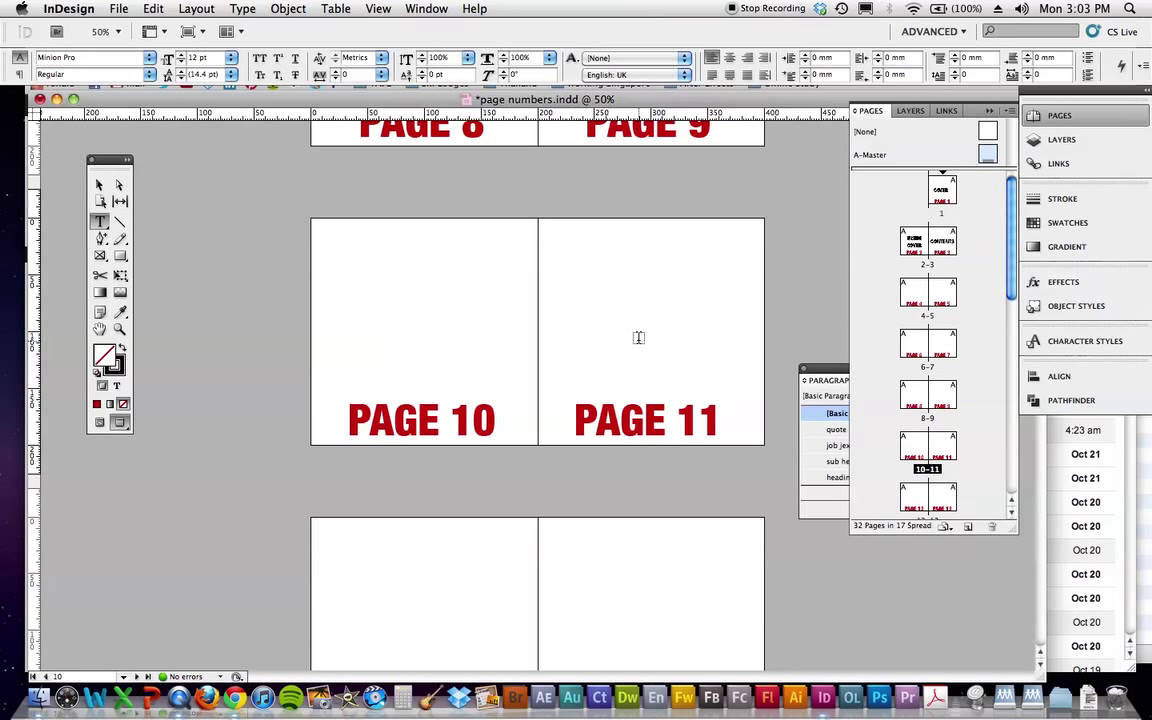
- Show the Inside Cover / Contents spread 2–3 and select only the Contents page
{"action": "double_click", "coordinate": [940, 251]}
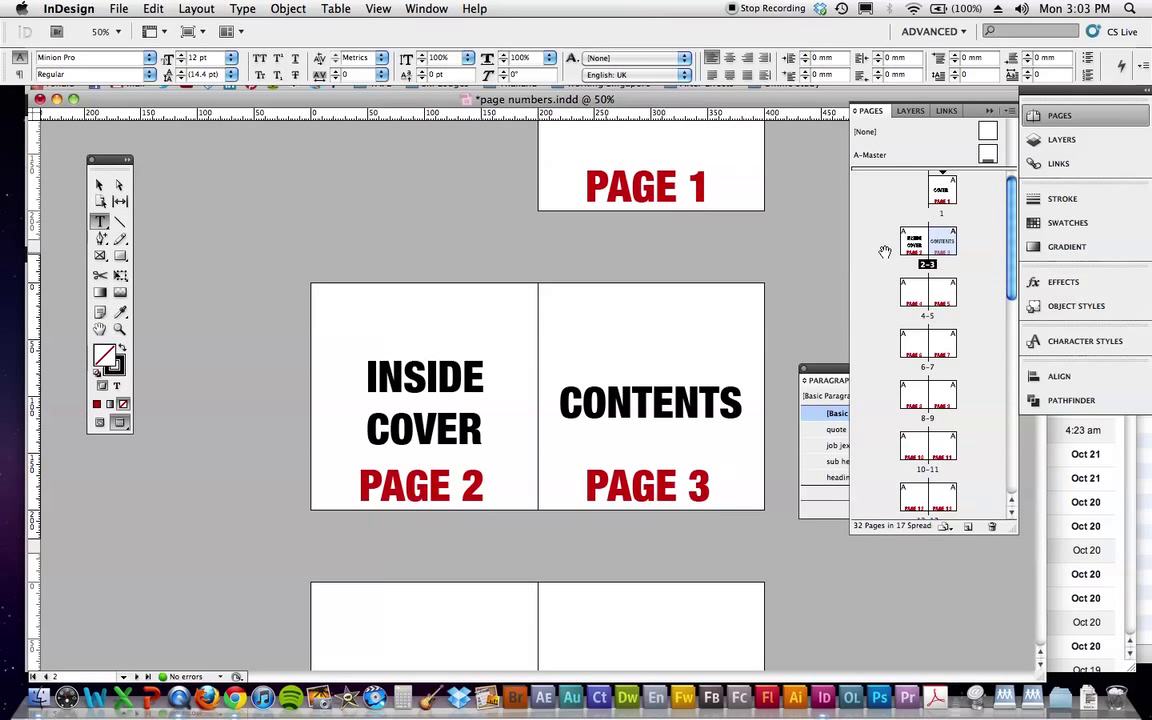
{"action": "left_click", "coordinate": [946, 254]}
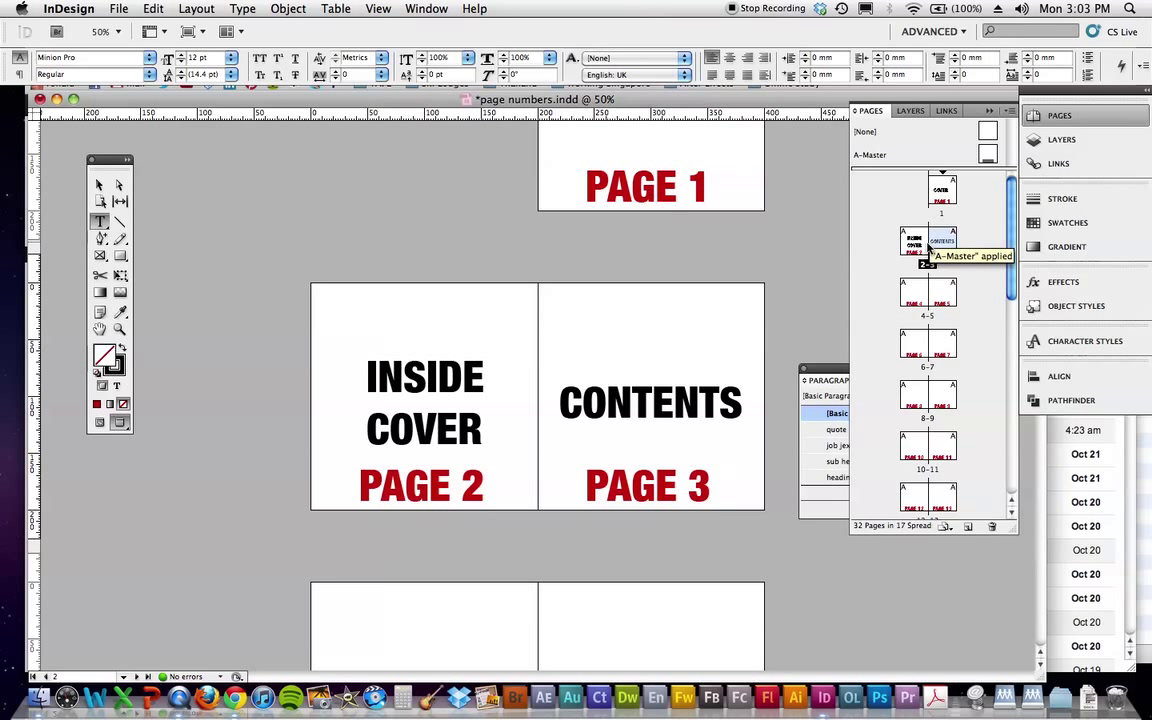
- Start a new section at Contents with page numbering starting at 1, accepting the duplicate-number warning
{"action": "right_click", "coordinate": [946, 241]}
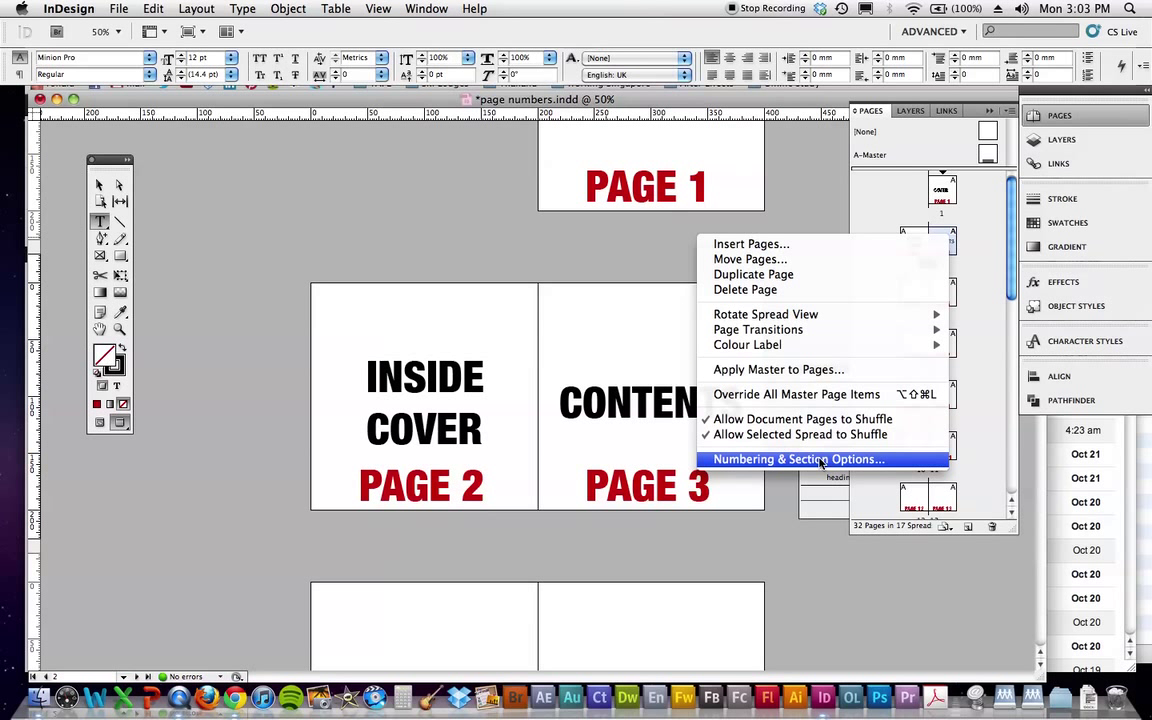
{"action": "left_click", "coordinate": [862, 461]}
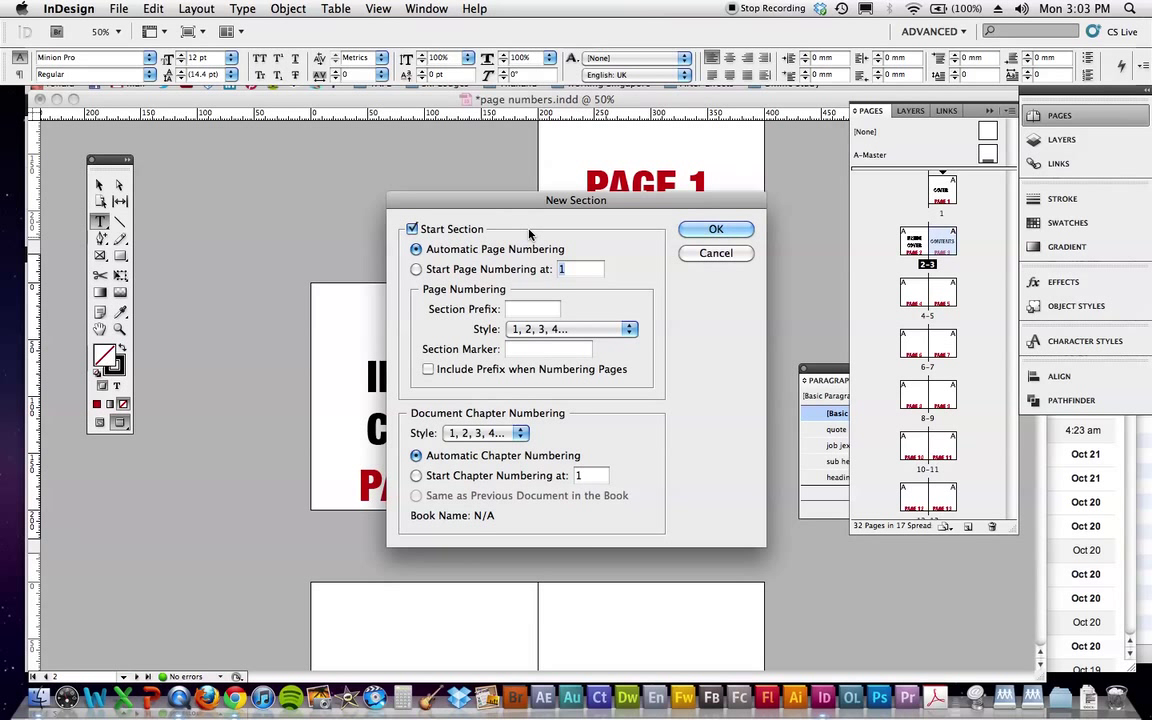
{"action": "left_click", "coordinate": [416, 269]}
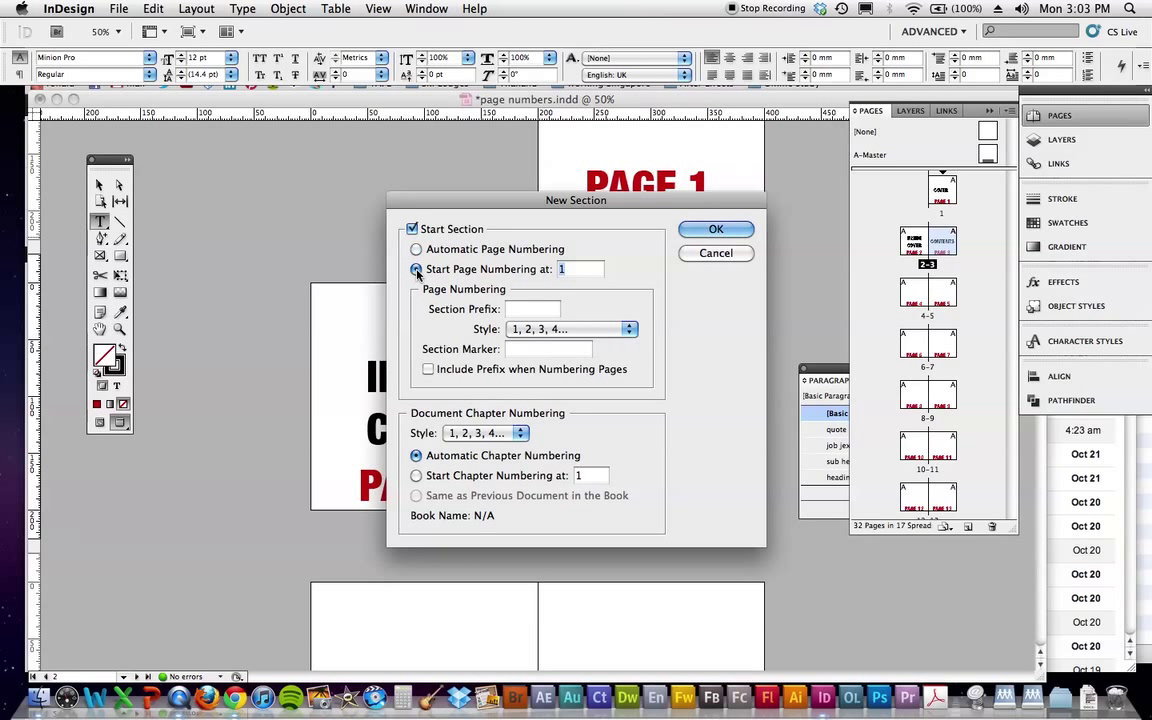
{"action": "left_click", "coordinate": [576, 272]}
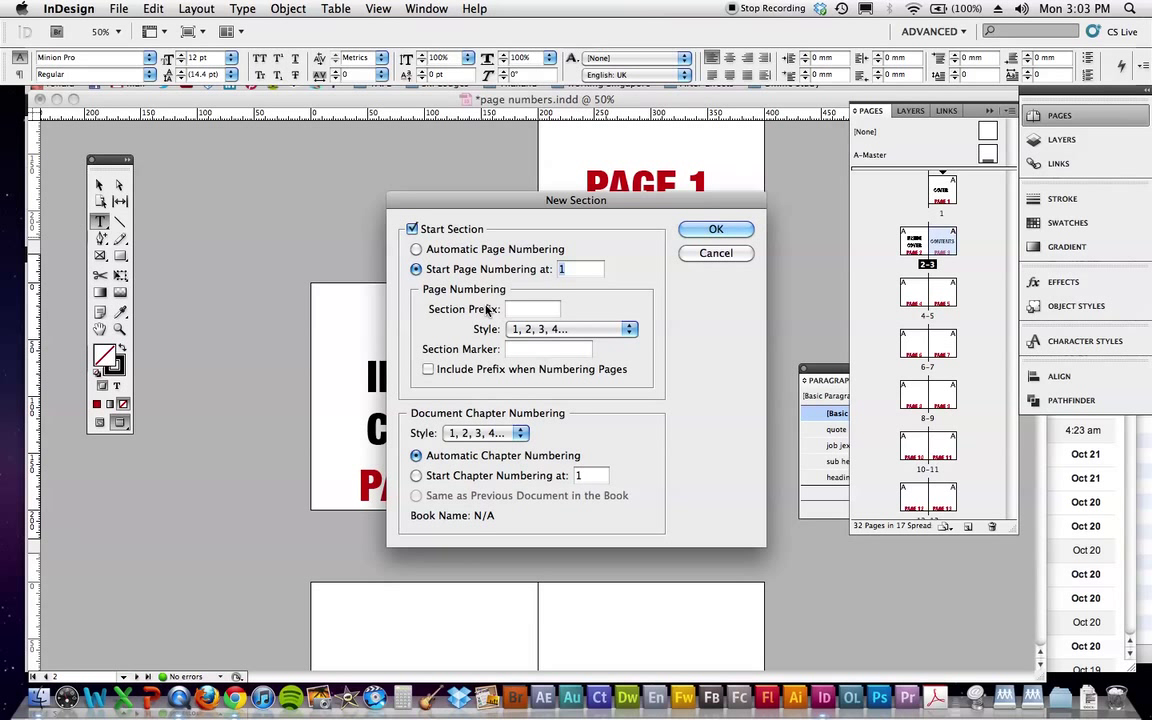
{"action": "left_click", "coordinate": [727, 231]}
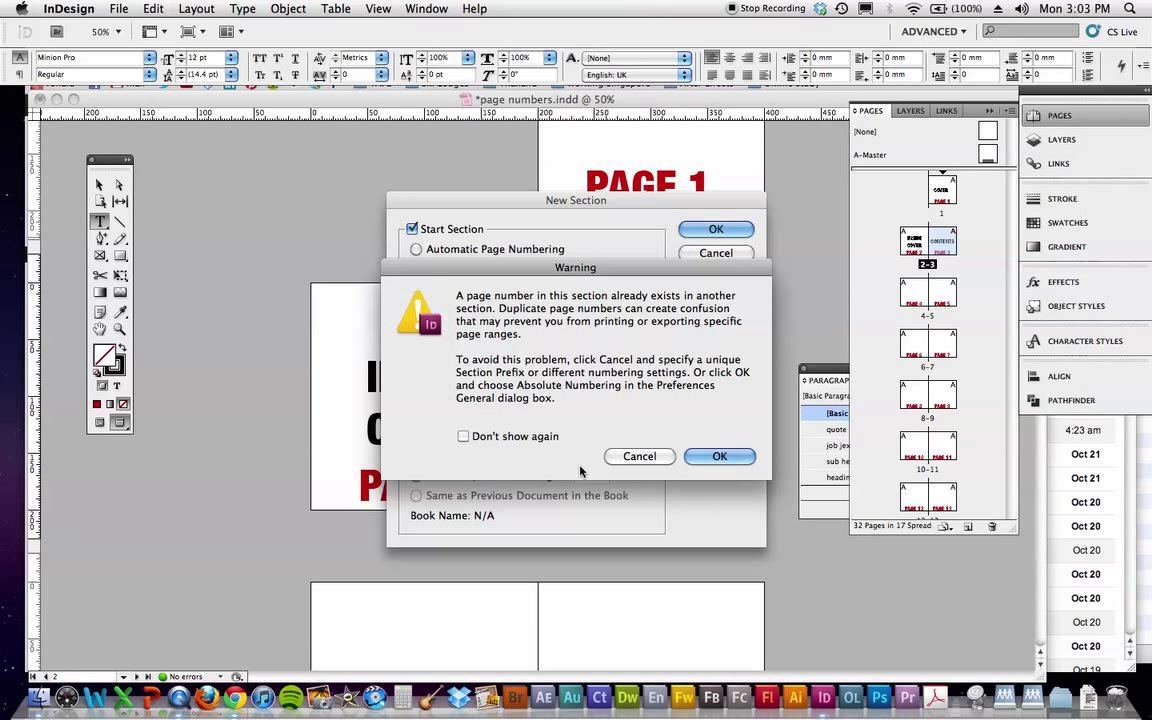
{"action": "left_click", "coordinate": [719, 457]}
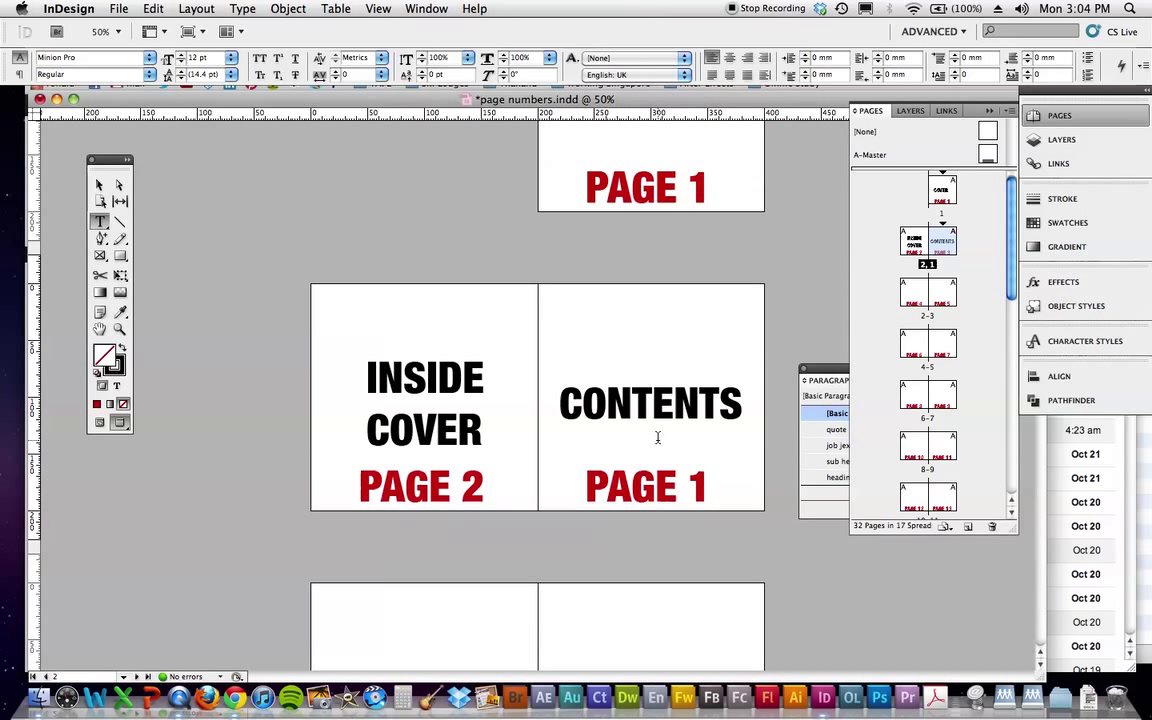
- Apply the [None] master to the cover and inside cover pages
{"action": "scroll", "coordinate": [368, 455], "scroll_direction": "down", "scroll_amount": 3}
{"action": "scroll", "coordinate": [689, 445], "scroll_direction": "up", "scroll_amount": 5}
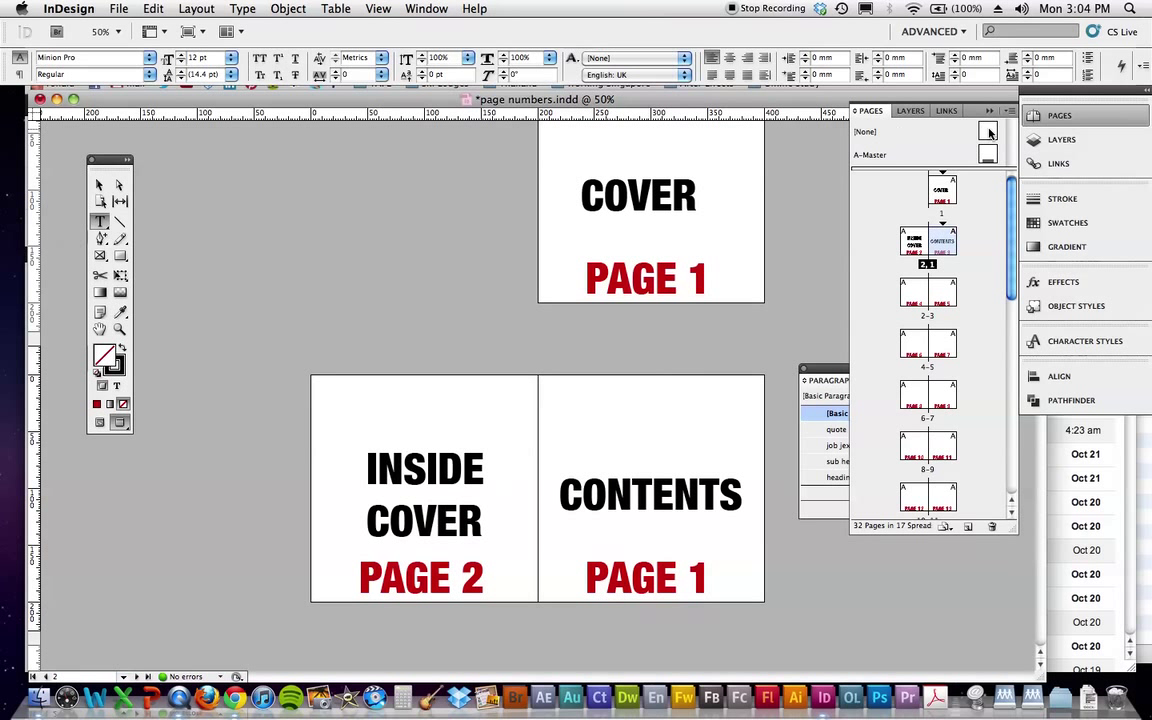
{"action": "left_click_drag", "start_coordinate": [988, 133], "coordinate": [942, 190]}
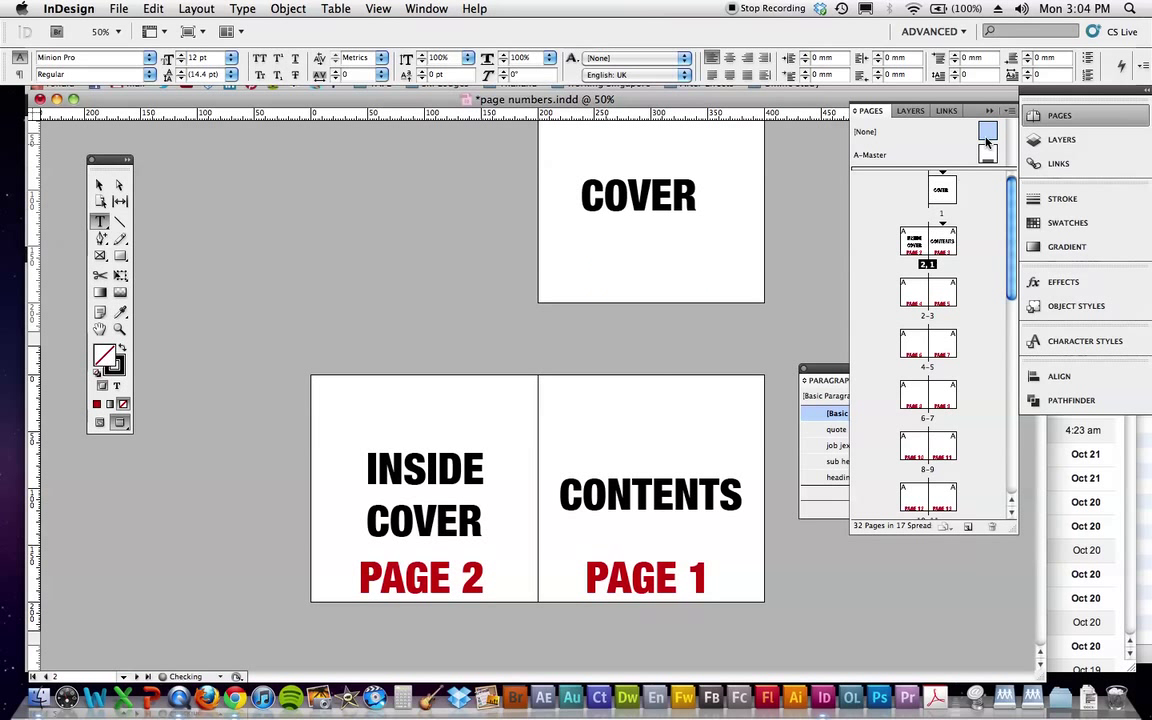
{"action": "left_click_drag", "start_coordinate": [968, 156], "coordinate": [916, 240]}
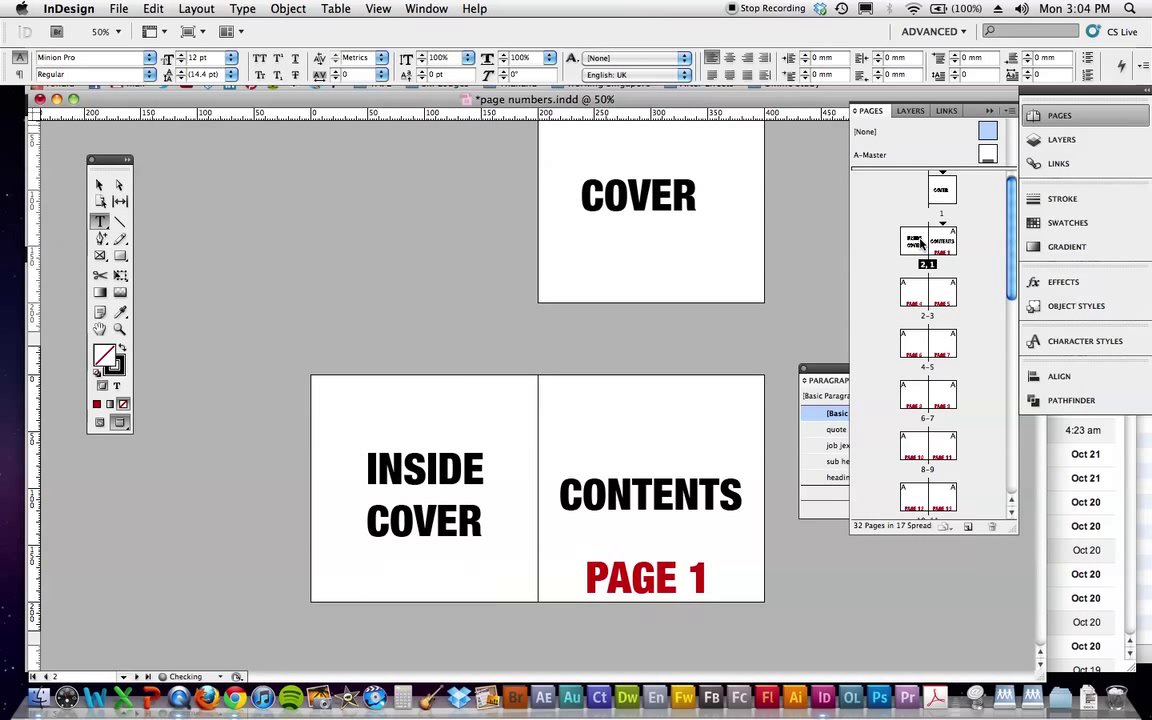
{"action": "scroll", "coordinate": [441, 487], "scroll_direction": "down", "scroll_amount": 15}
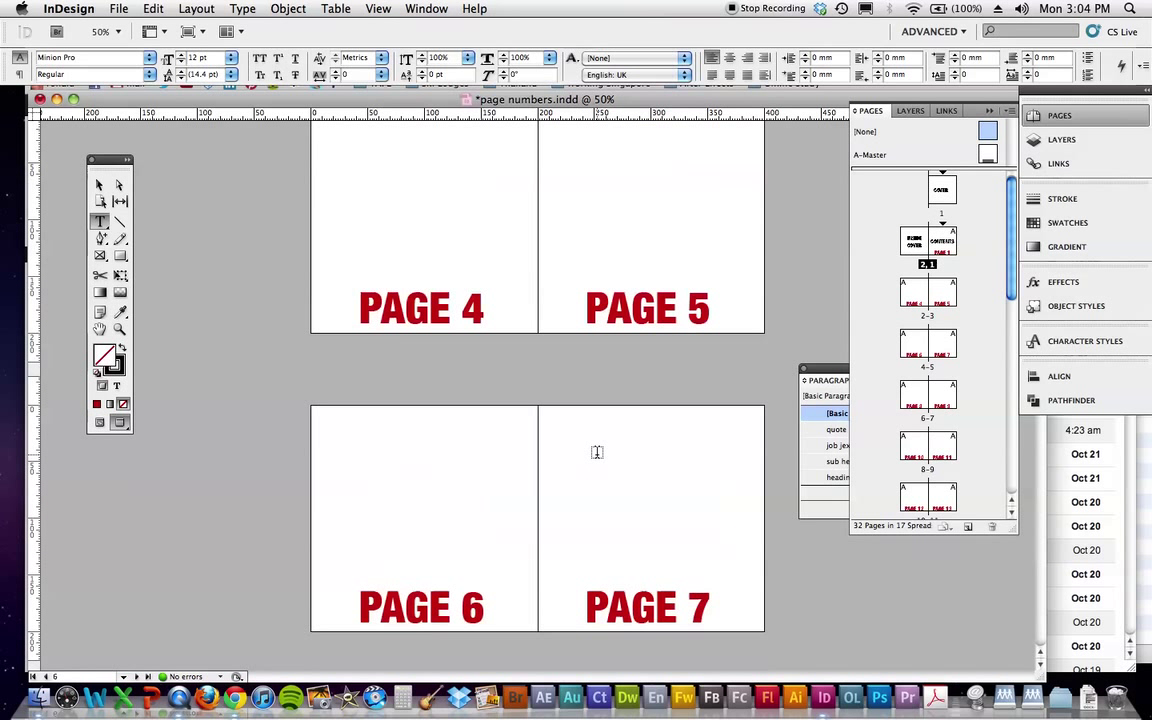
- Delete the spread containing pages 4 and 5
{"action": "double_click", "coordinate": [930, 370]}
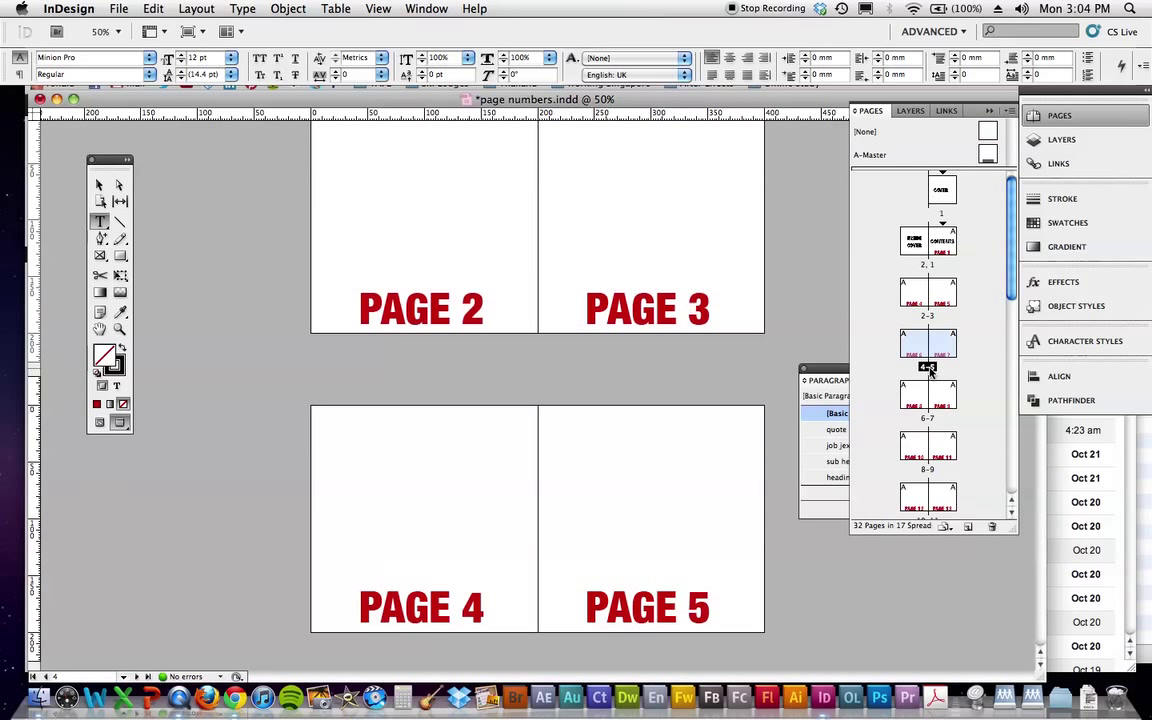
{"action": "left_click", "coordinate": [994, 528]}
{"action": "scroll", "coordinate": [535, 322], "scroll_direction": "down", "scroll_amount": 10}
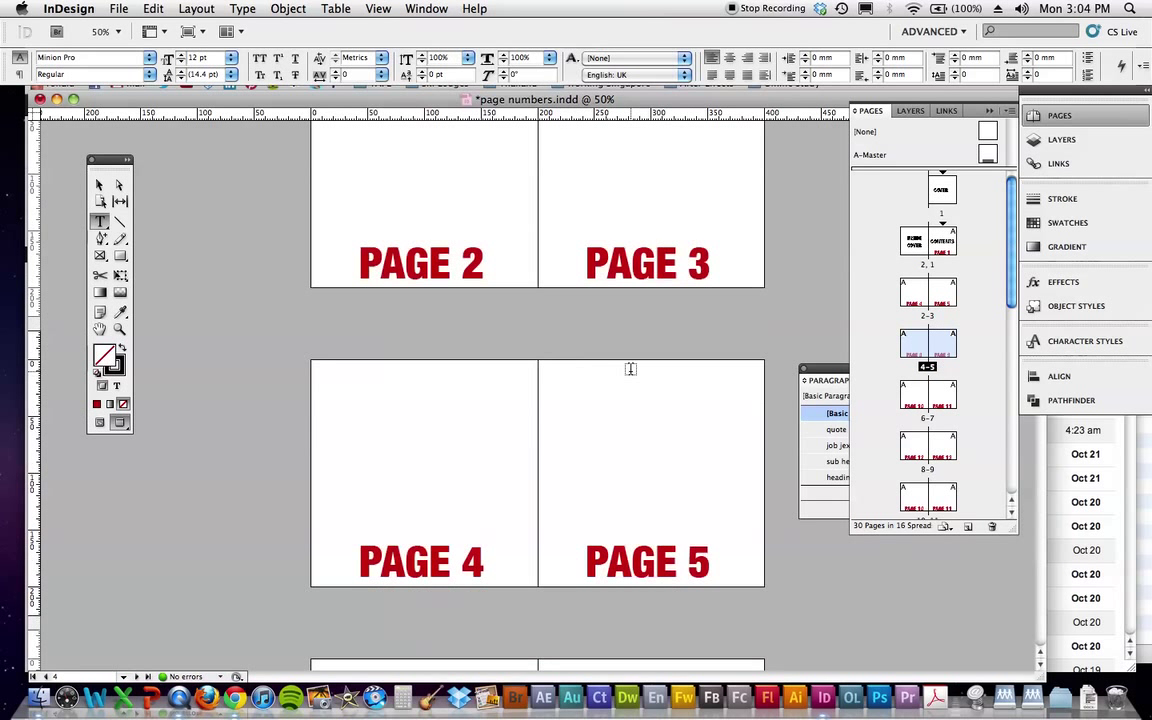
- Apply the [None] master to the final page 28 to remove its PAGE 28 label
{"action": "scroll", "coordinate": [574, 358], "scroll_direction": "down", "scroll_amount": 20}
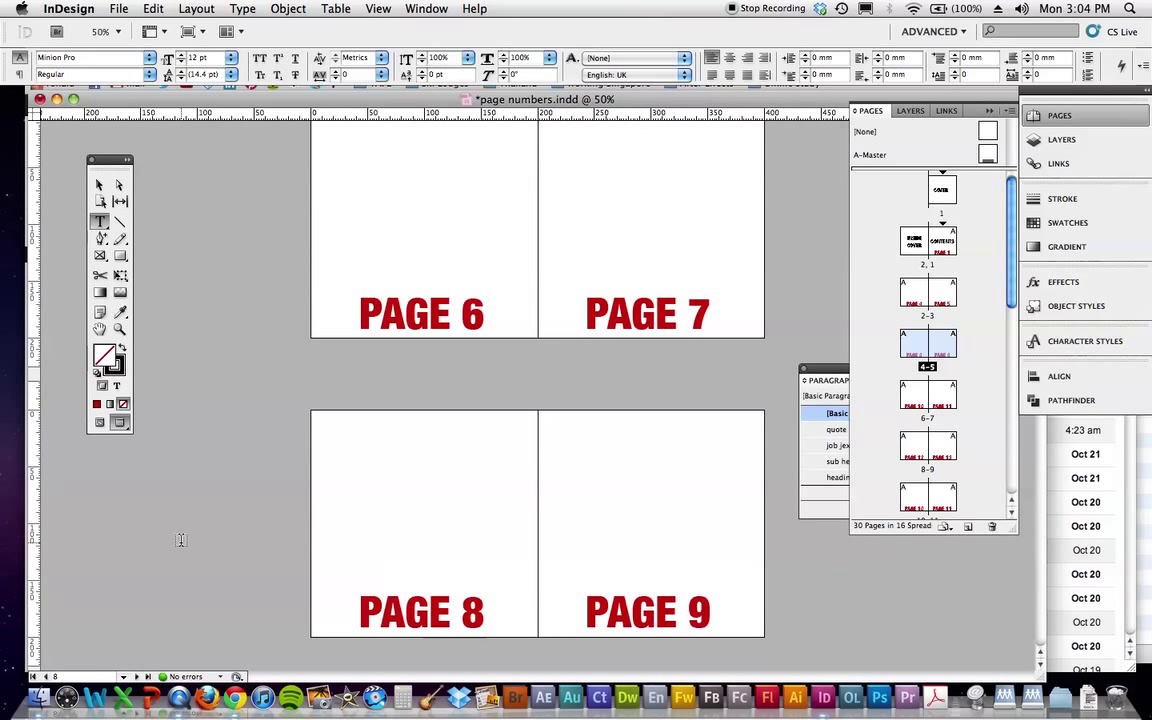
{"action": "scroll", "coordinate": [625, 511], "scroll_direction": "down", "scroll_amount": 5}
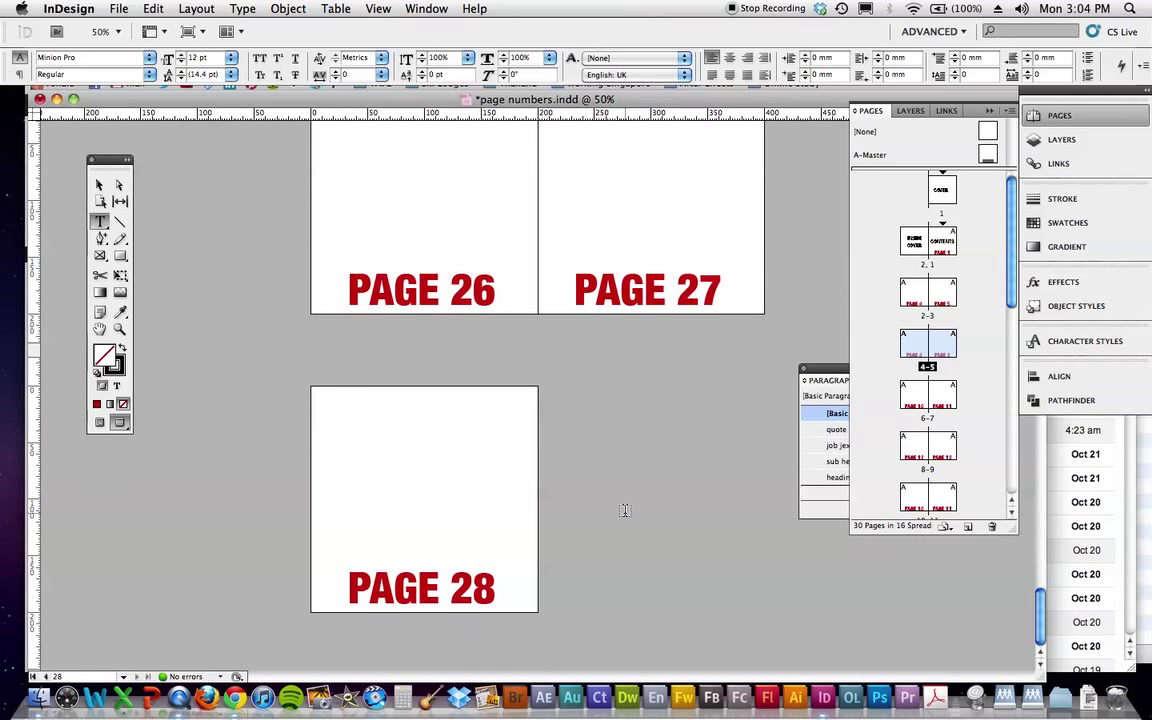
{"action": "left_click", "coordinate": [984, 132]}
{"action": "scroll", "coordinate": [964, 300], "scroll_direction": "down", "scroll_amount": 6}
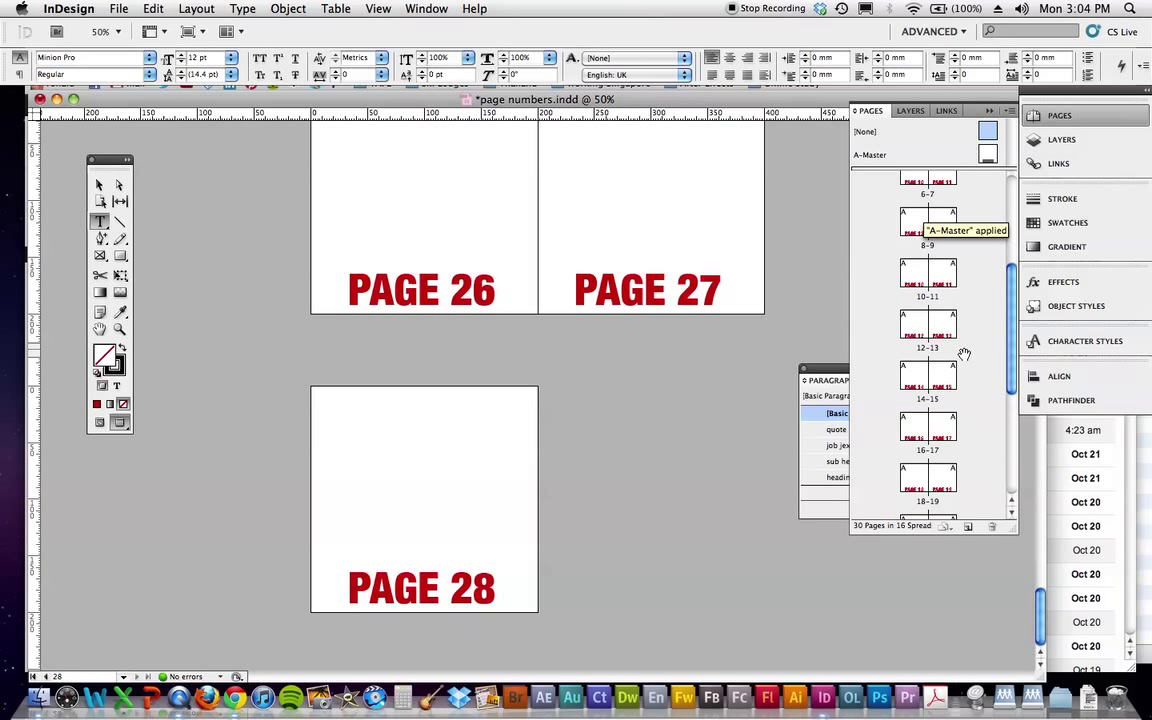
{"action": "scroll", "coordinate": [970, 300], "scroll_direction": "down", "scroll_amount": 5}
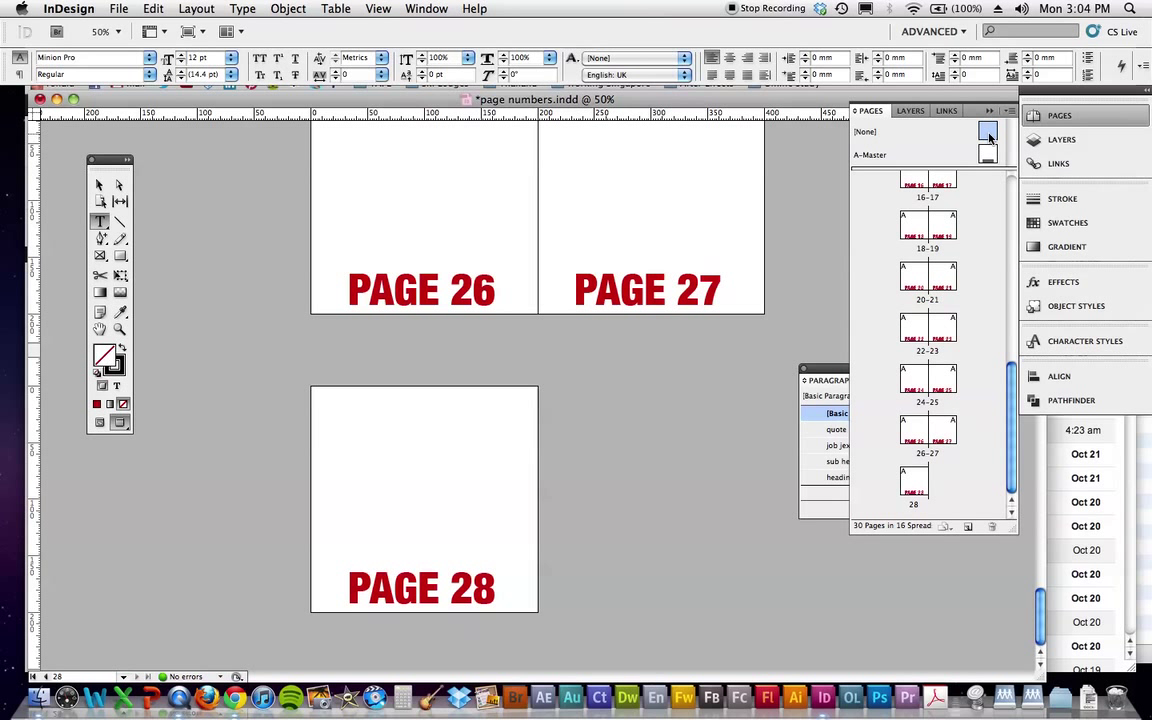
{"action": "left_click_drag", "start_coordinate": [986, 376], "coordinate": [913, 480]}
{"action": "scroll", "coordinate": [564, 347], "scroll_direction": "up", "scroll_amount": 20}
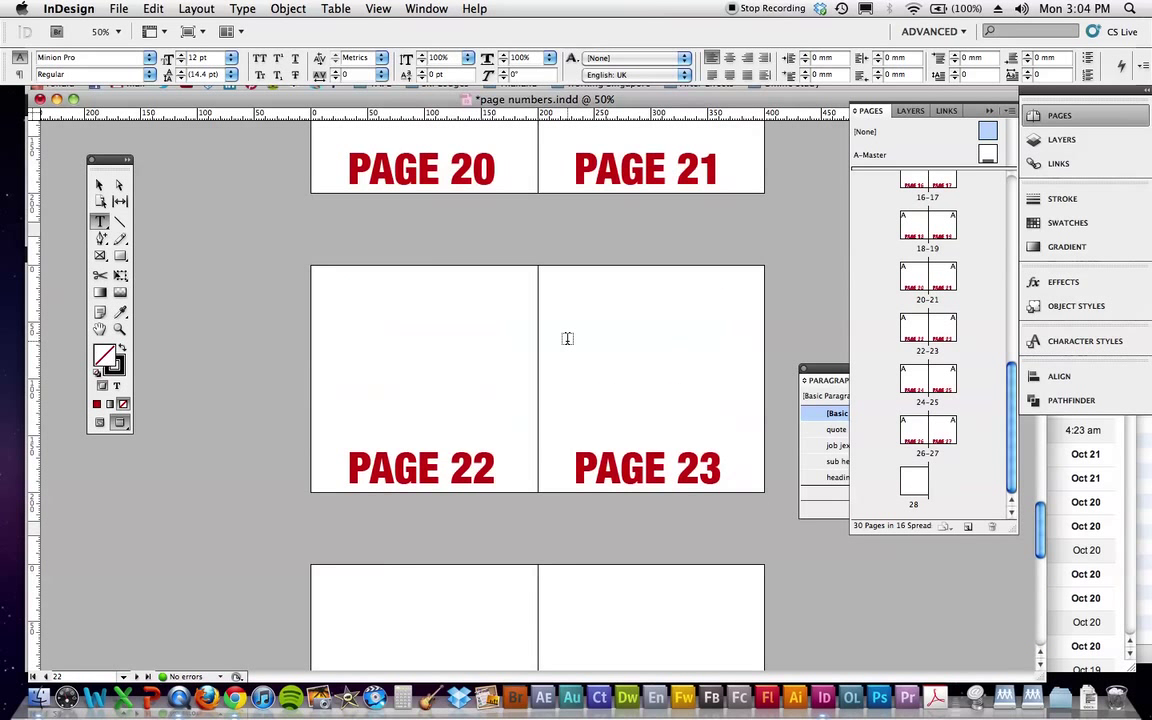
- Shrink the A-Master PAGE label to 50 pt, rotate it 90°, and place it on the left edge
{"action": "double_click", "coordinate": [988, 156]}
{"action": "left_click_drag", "start_coordinate": [597, 488], "coordinate": [432, 490]}
{"action": "key", "text": "super+shift+comma"}
{"action": "key", "text": "super+shift+comma"}
{"action": "key", "text": "super+shift+comma"}
{"action": "key", "text": "super+shift+comma"}
{"action": "key", "text": "super+shift+comma"}
{"action": "key", "text": "super+shift+comma"}
{"action": "key", "text": "super+shift+comma"}
{"action": "key", "text": "super+shift+comma"}
{"action": "key", "text": "super+shift+comma"}
{"action": "key", "text": "super+shift+comma"}
{"action": "key", "text": "super+shift+comma"}
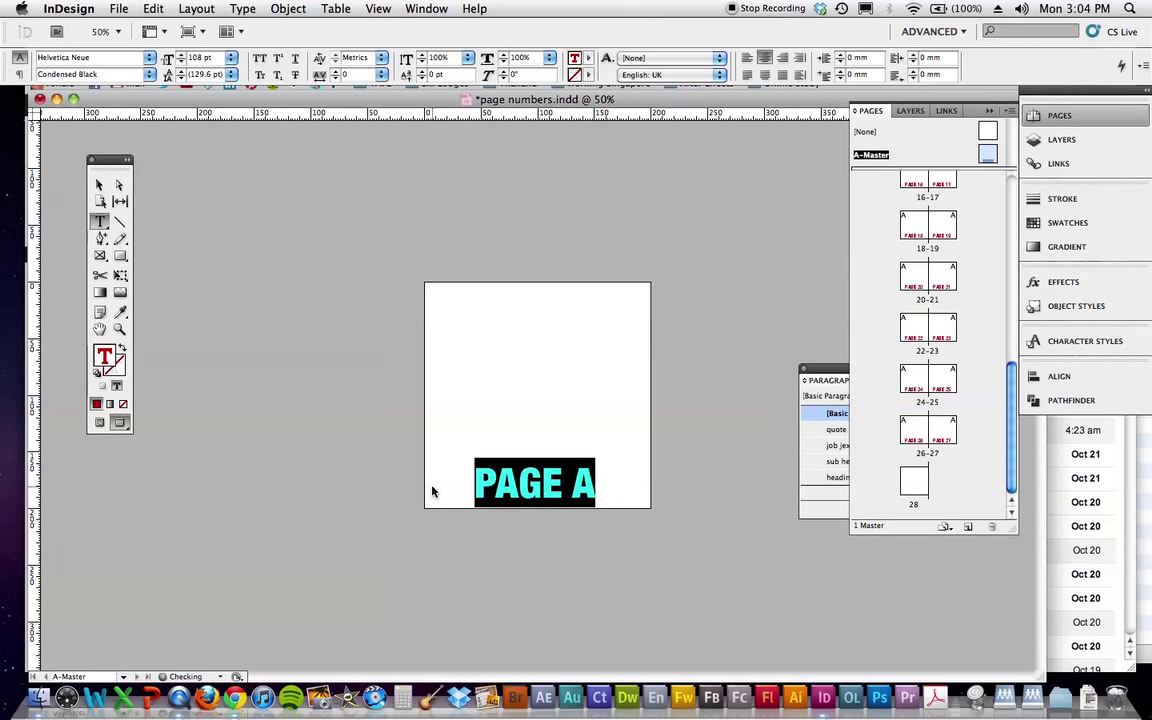
{"action": "key", "text": "super+shift+comma"}
{"action": "key", "text": "super+shift+comma"}
{"action": "key", "text": "super+shift+comma"}
{"action": "key", "text": "super+shift+comma"}
{"action": "key", "text": "super+shift+comma"}
{"action": "key", "text": "super+shift+comma"}
{"action": "key", "text": "super+shift+comma"}
{"action": "key", "text": "super+shift+comma"}
{"action": "key", "text": "super+shift+comma"}
{"action": "key", "text": "super+shift+comma"}
{"action": "key", "text": "super+shift+comma"}
{"action": "key", "text": "super+shift+comma"}
{"action": "key", "text": "super+shift+comma"}
{"action": "key", "text": "super+shift+comma"}
{"action": "key", "text": "super+shift+comma"}
{"action": "key", "text": "super+shift+comma"}
{"action": "key", "text": "super+shift+comma"}
{"action": "key", "text": "super+shift+comma"}
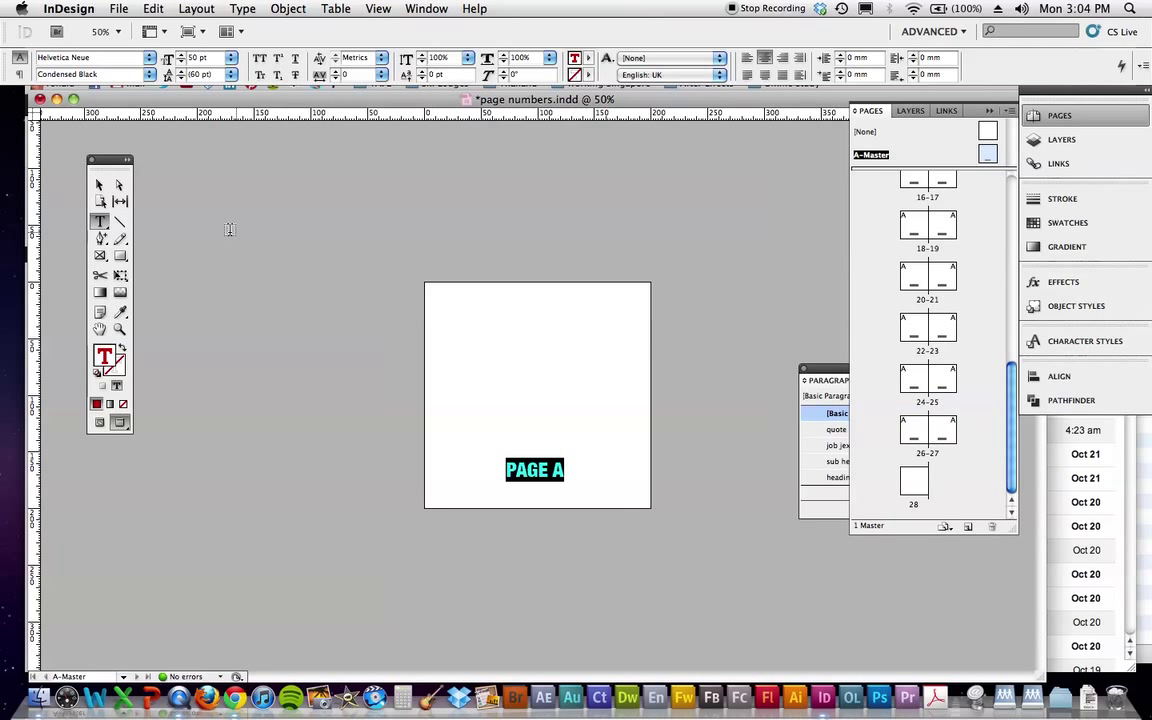
{"action": "left_click", "coordinate": [99, 185]}
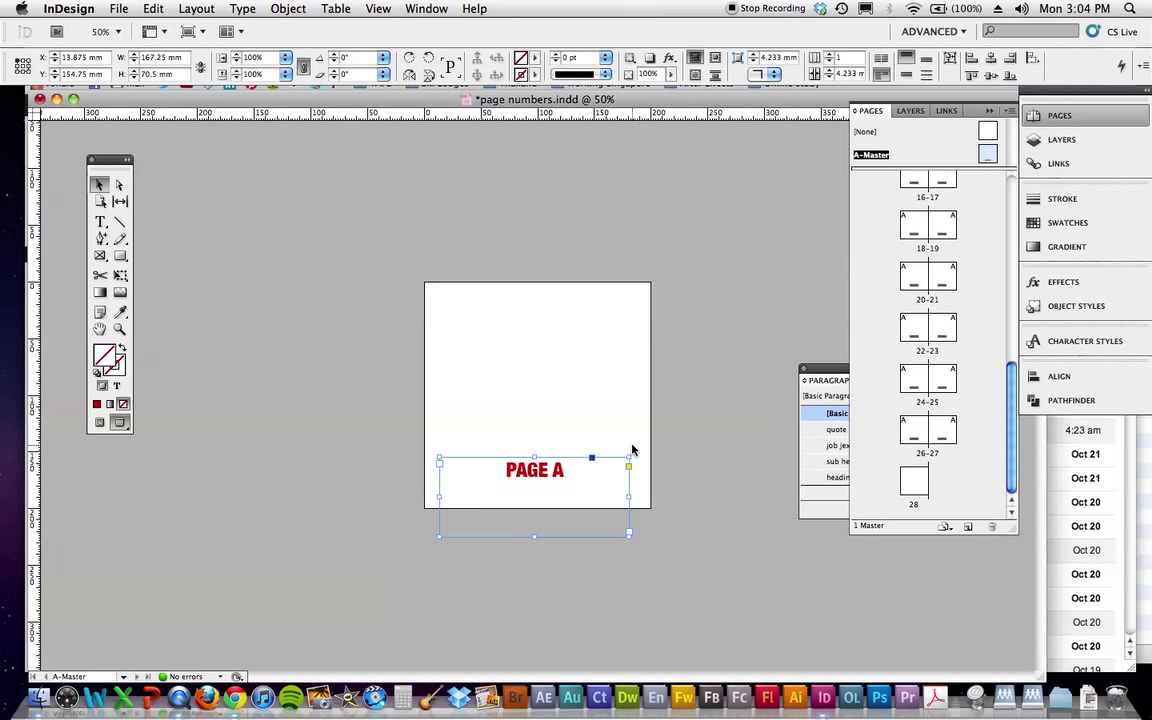
{"action": "left_click_drag", "start_coordinate": [594, 452], "coordinate": [448, 394]}
{"action": "double_click", "coordinate": [910, 318]}
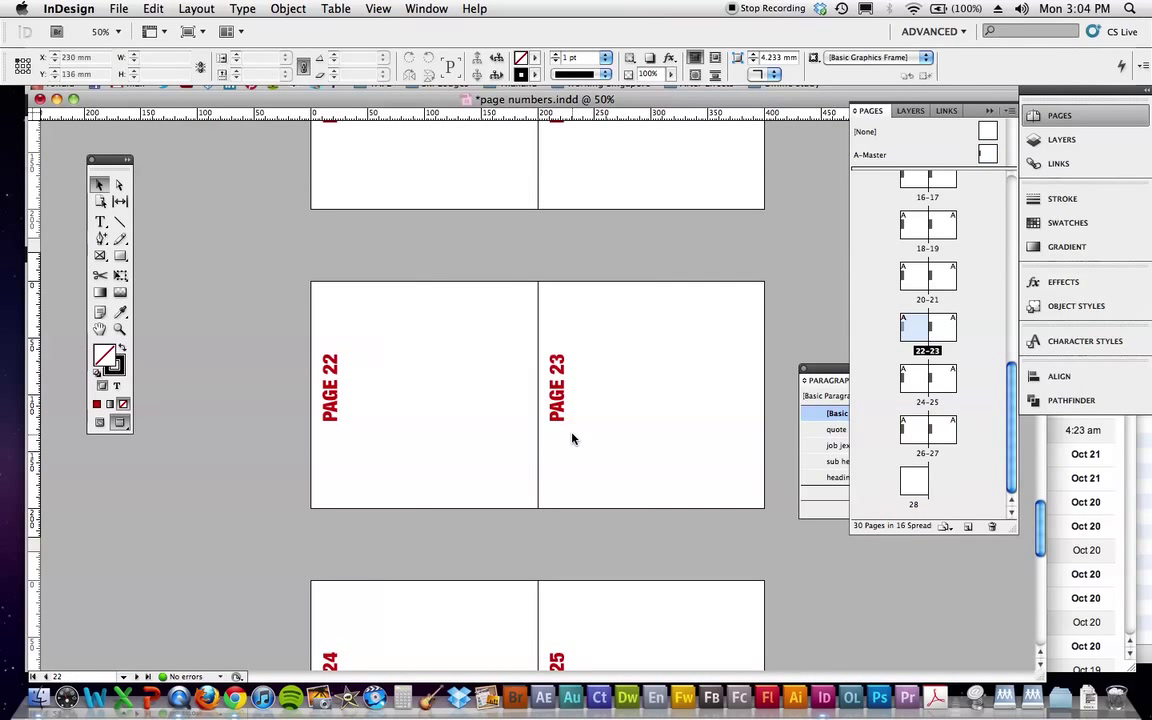
{"action": "scroll", "coordinate": [573, 437], "scroll_direction": "down", "scroll_amount": 3}
{"action": "scroll", "coordinate": [573, 437], "scroll_direction": "up", "scroll_amount": 1}
{"action": "scroll", "coordinate": [573, 437], "scroll_direction": "up", "scroll_amount": 1}
{"action": "scroll", "coordinate": [573, 437], "scroll_direction": "down", "scroll_amount": 2}
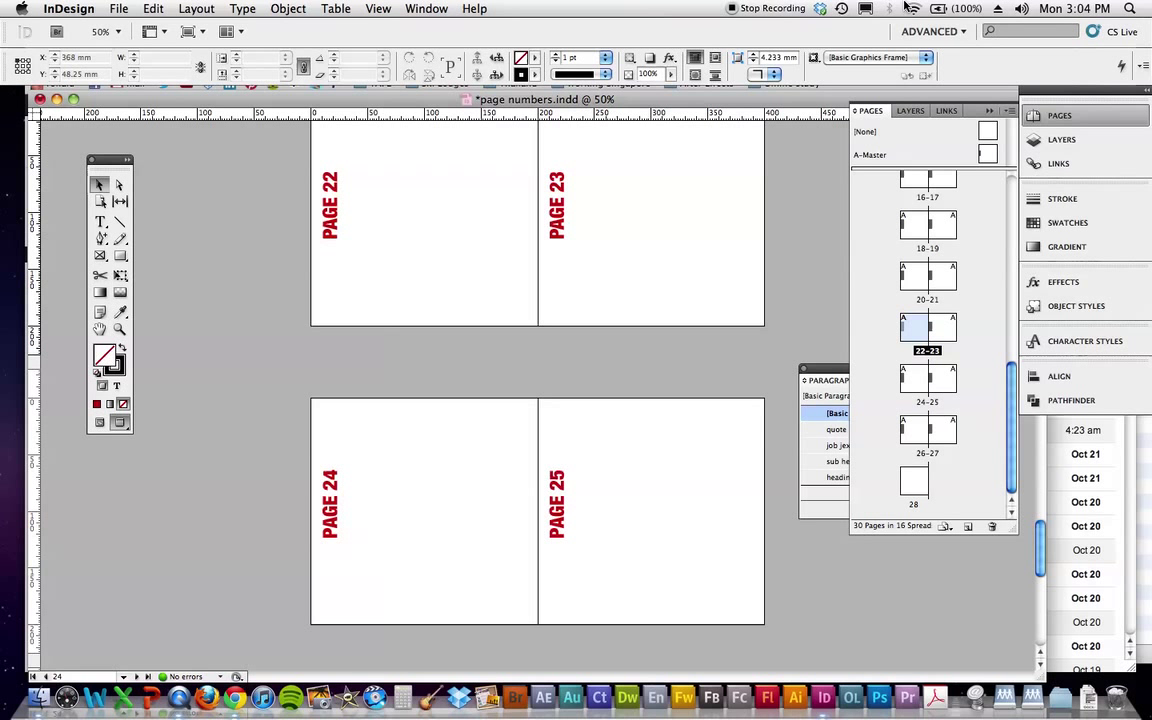
{"action": "scroll", "coordinate": [521, 243], "scroll_direction": "up", "scroll_amount": 5}
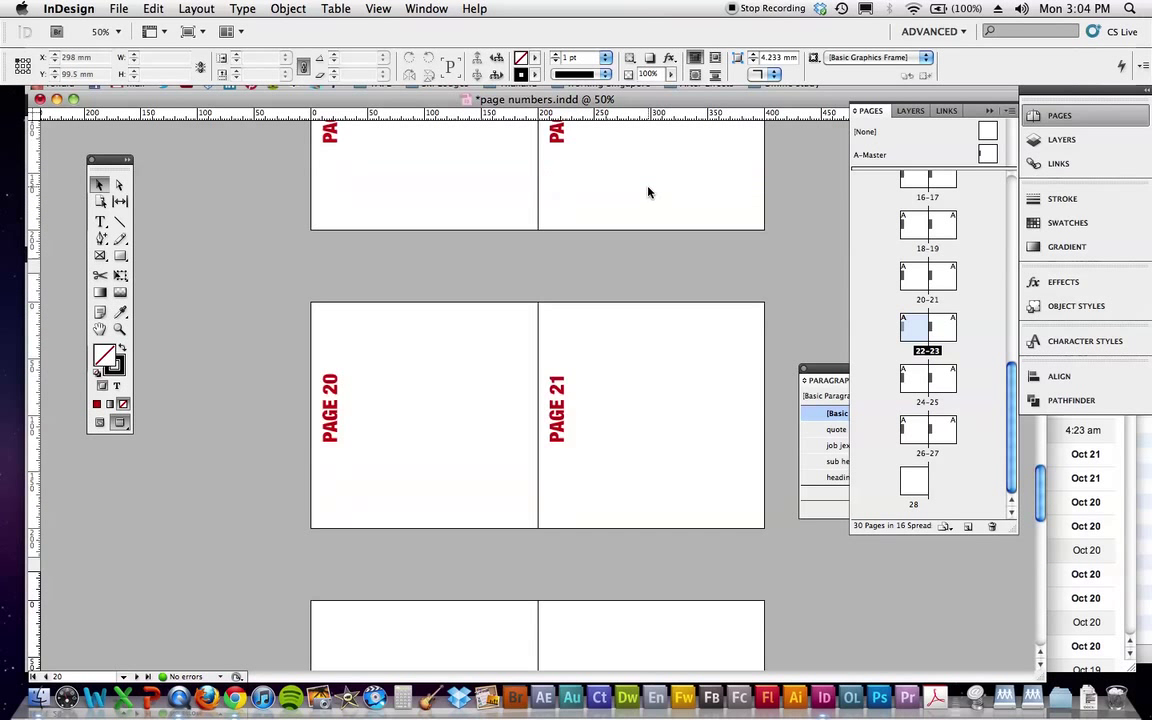